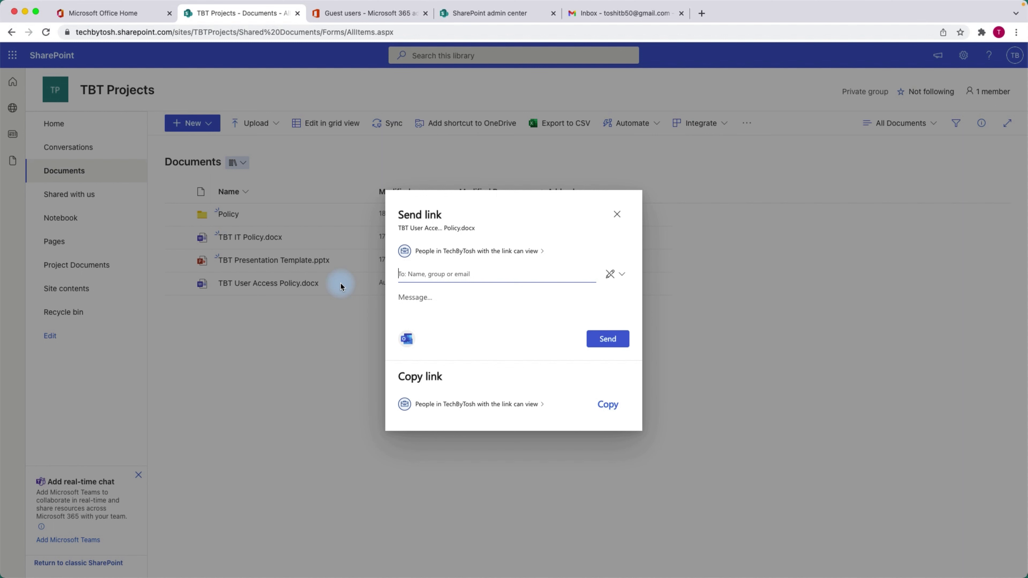
- Close the TBT User Access Policy.docx sharing dialog and view the admin center's Sharing settings
click(617, 218)
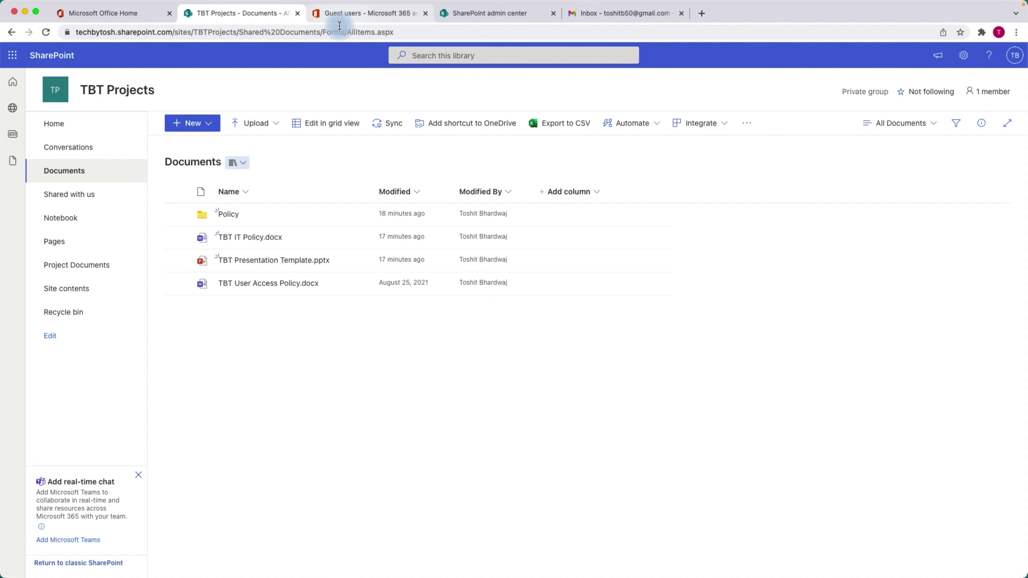
click(471, 20)
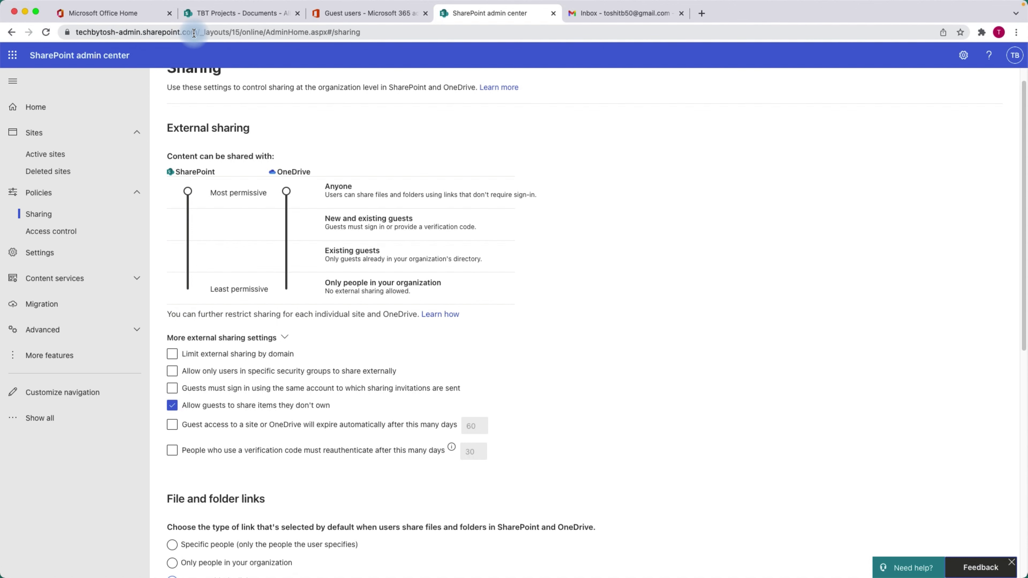
scroll(480, 214, down, 4)
scroll(638, 232, down, 5)
scroll(639, 232, up, 10)
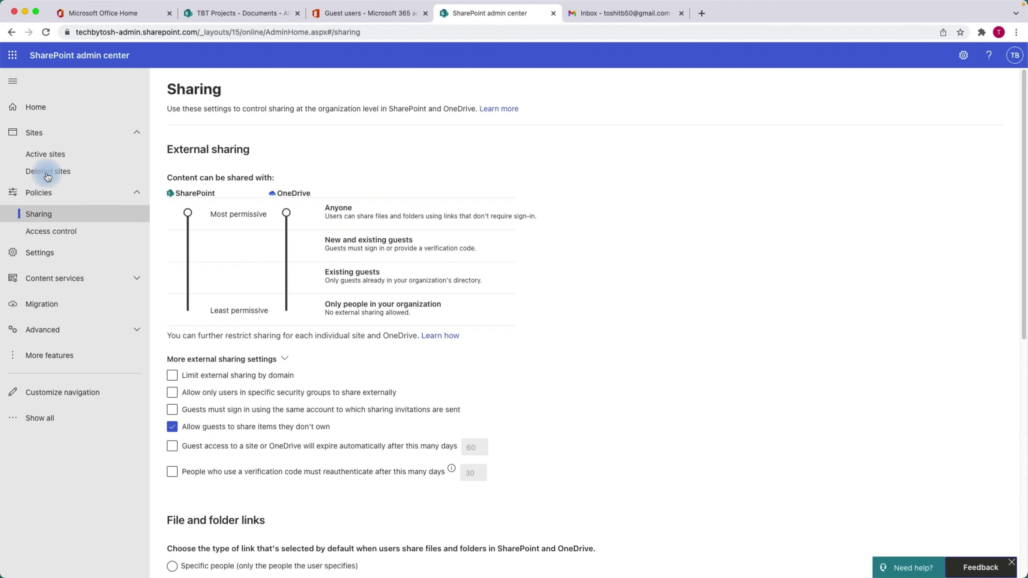
click(35, 197)
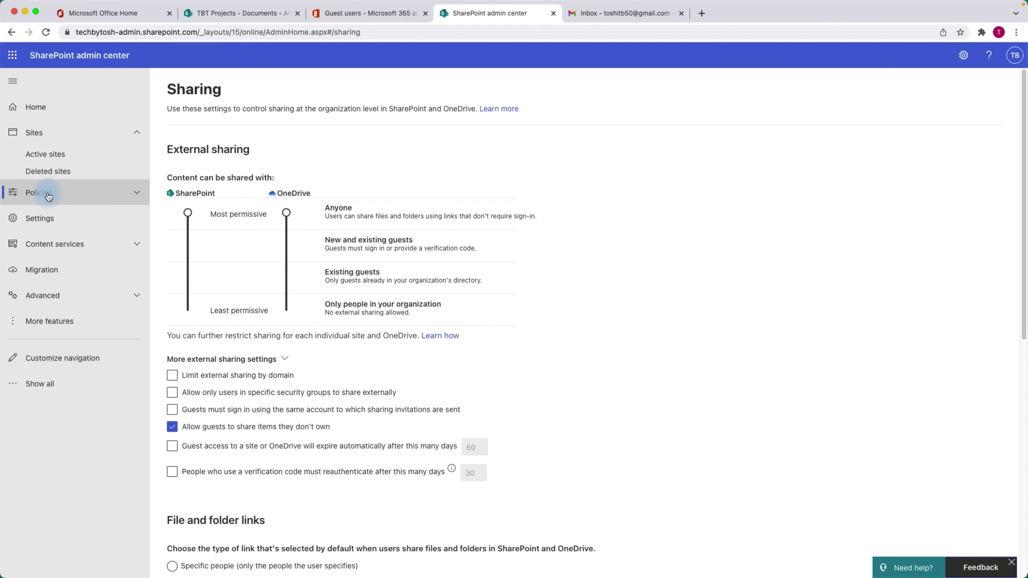
click(45, 198)
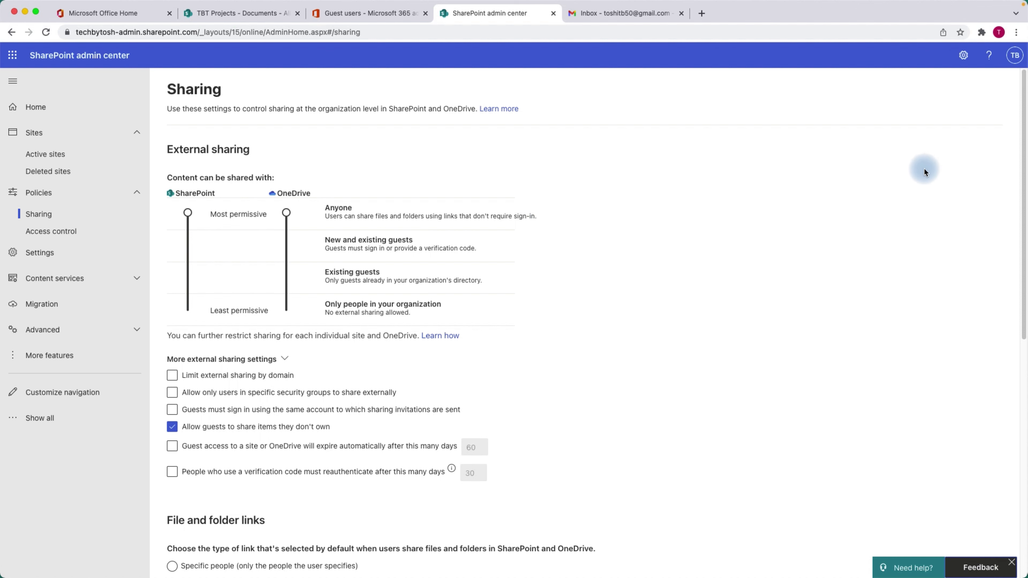
scroll(1025, 159, down, 1)
scroll(1026, 159, down, 1)
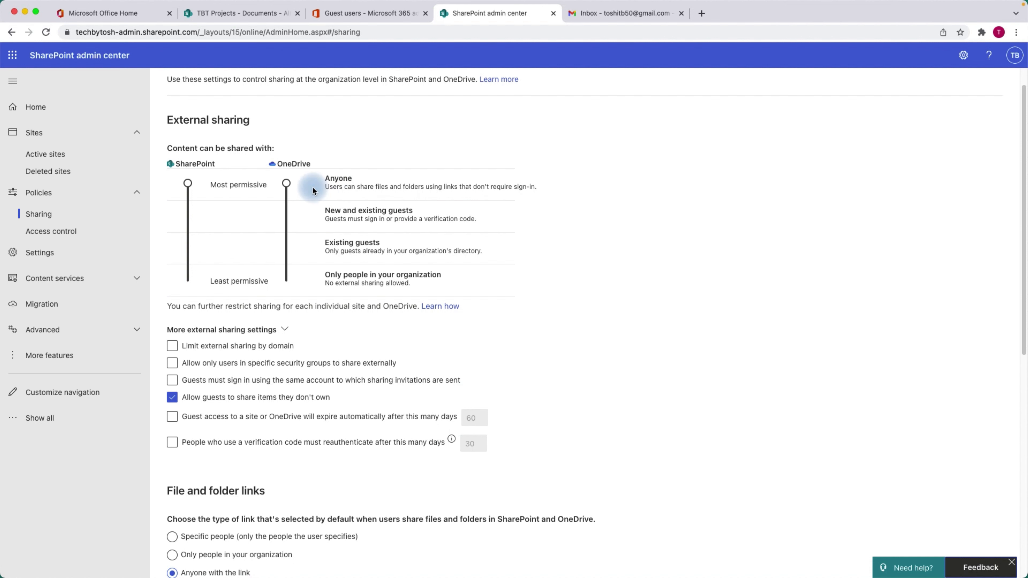
drag(1024, 168, 1023, 249)
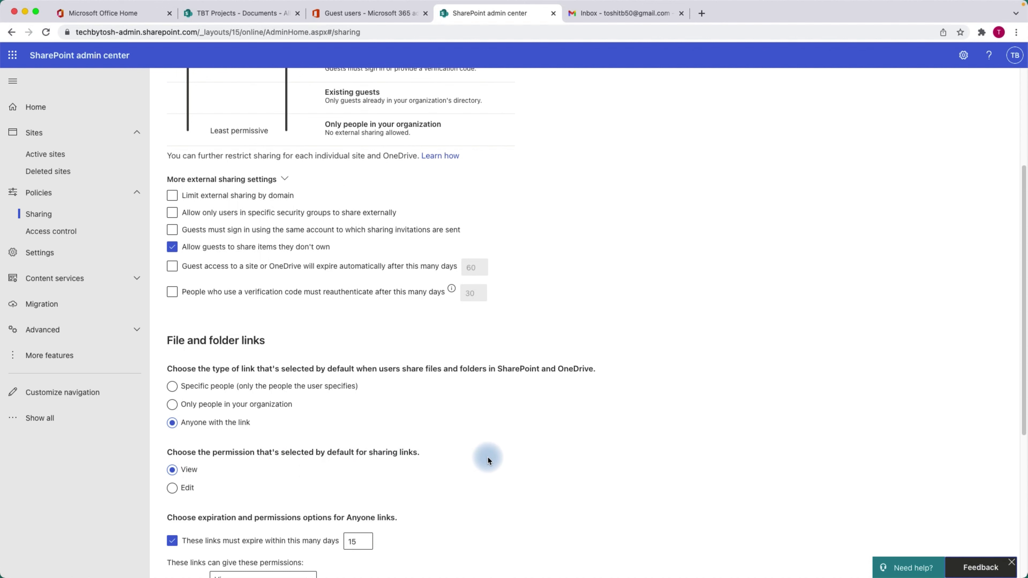
scroll(488, 444, down, 1)
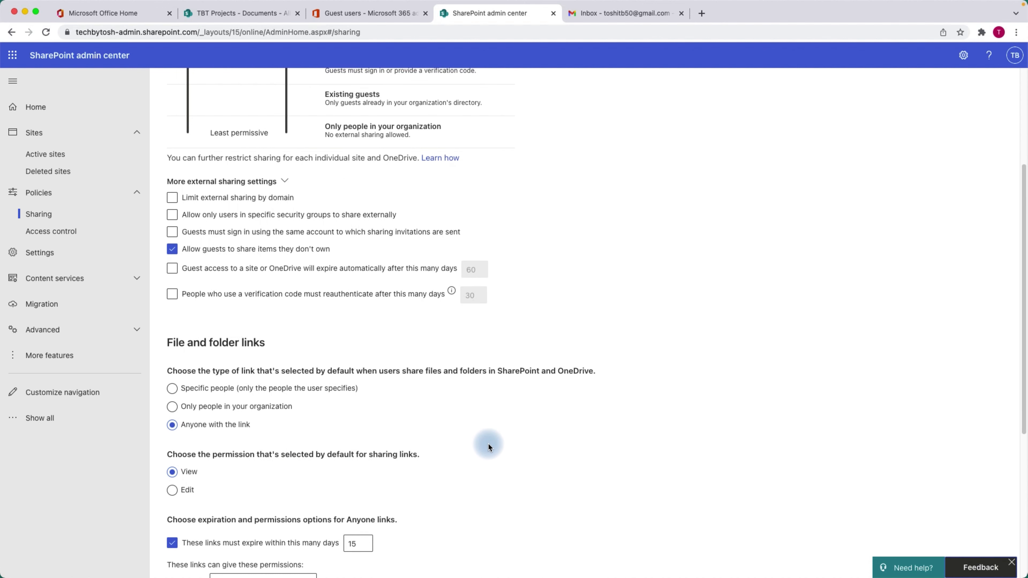
scroll(488, 445, down, 2)
scroll(340, 549, down, 1)
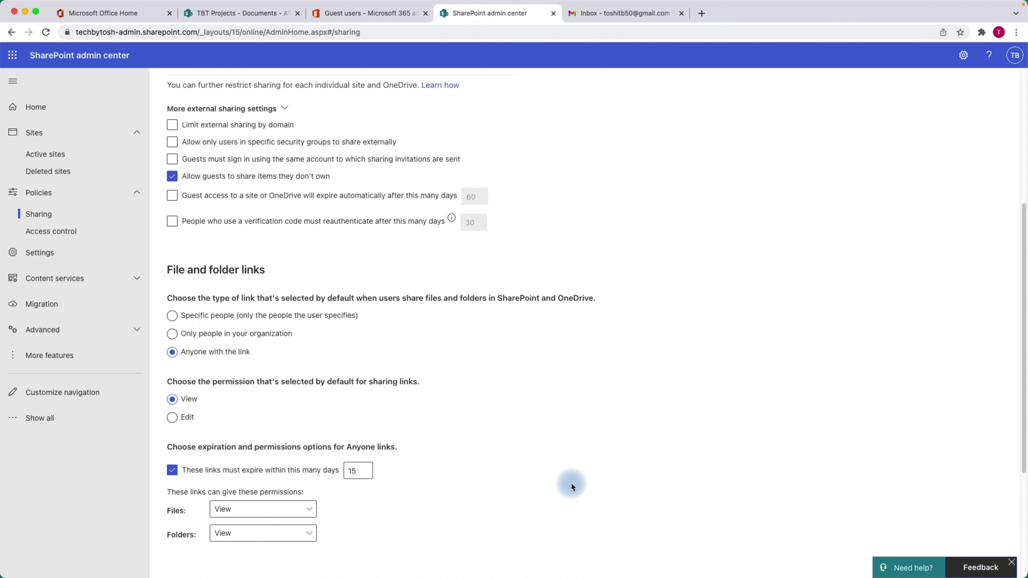
scroll(572, 485, down, 1)
scroll(571, 485, up, 6)
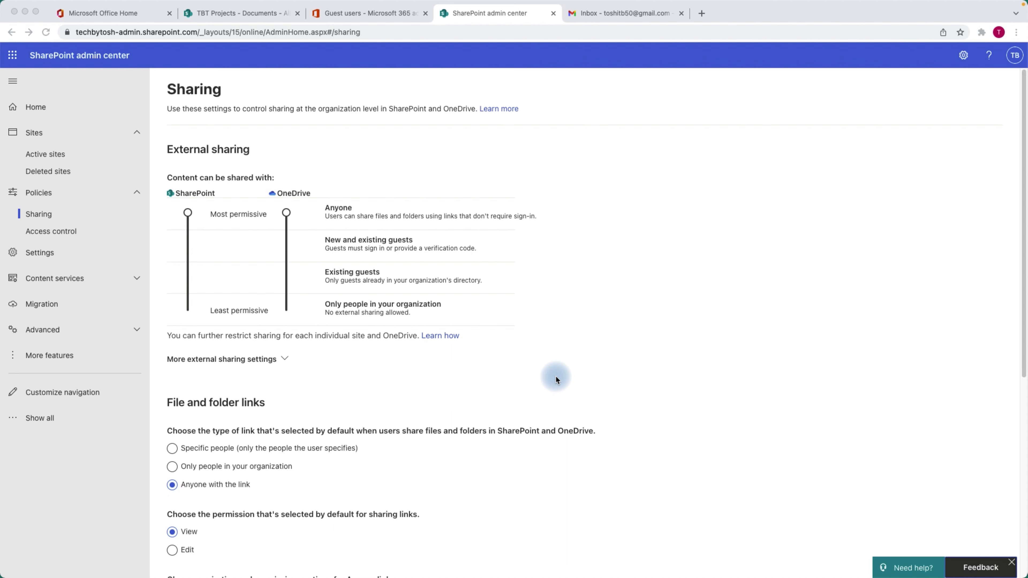
- In TBT Projects Documents, begin sharing TBT IT Policy.docx and open its 'Anyone with the link' settings
click(236, 14)
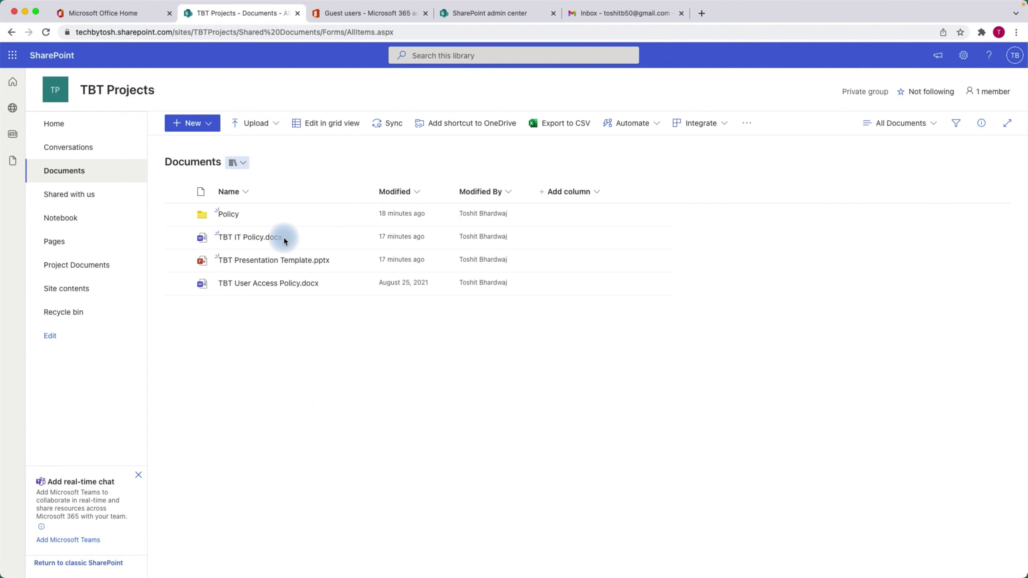
click(340, 239)
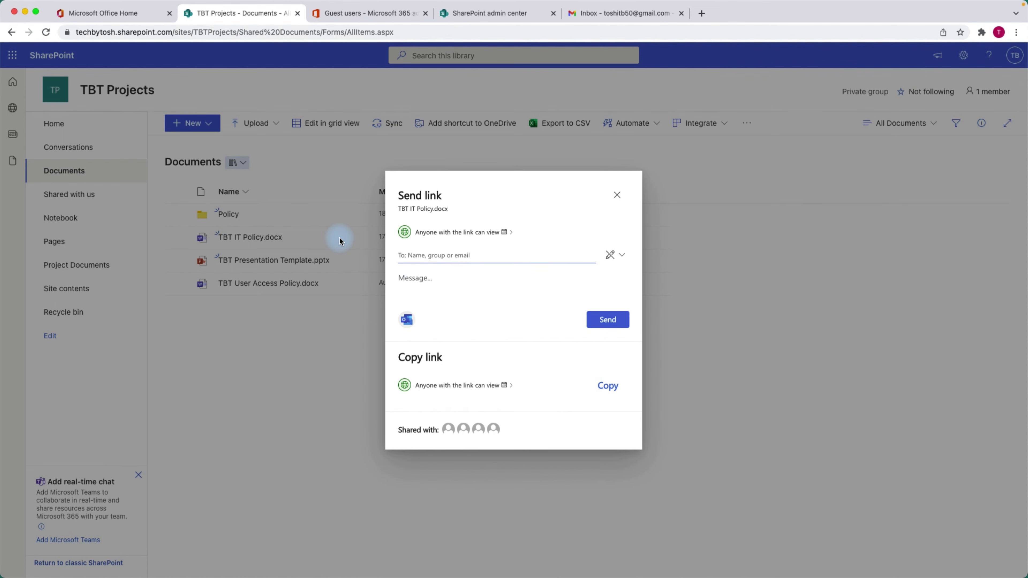
click(449, 234)
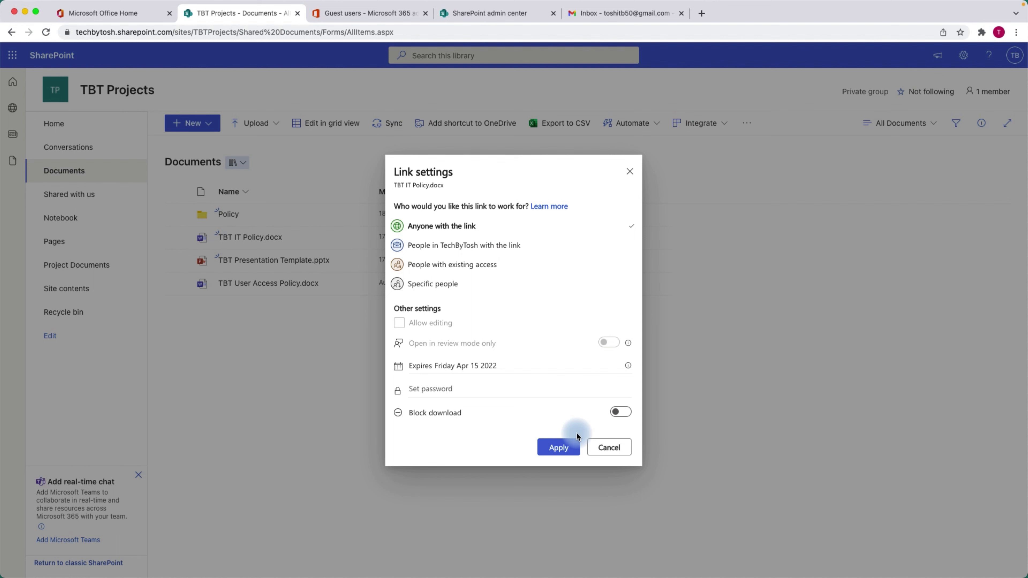
- Apply the view-only Anyone link and send TBT IT Policy.docx to the recipient's external Gmail address
click(560, 450)
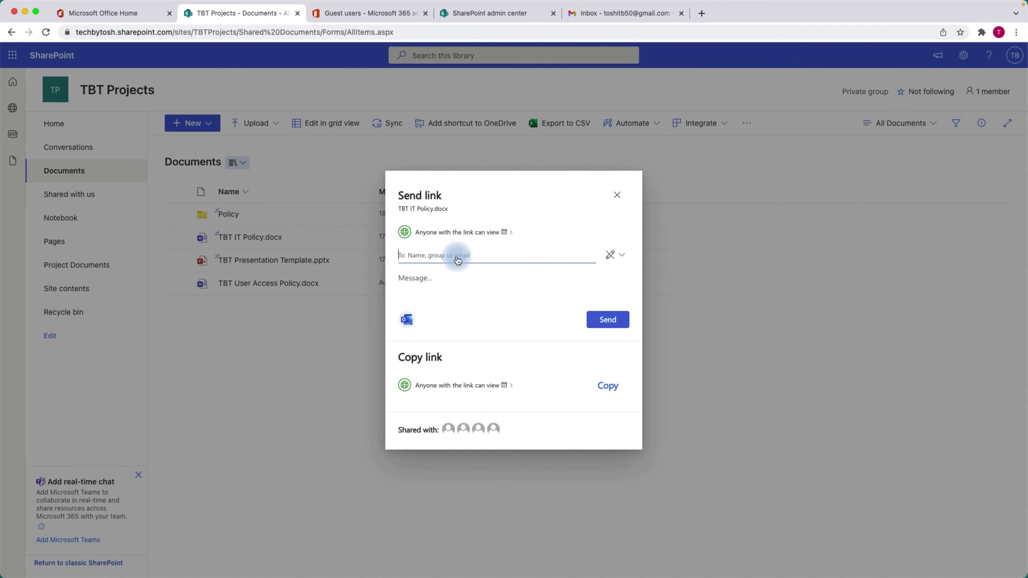
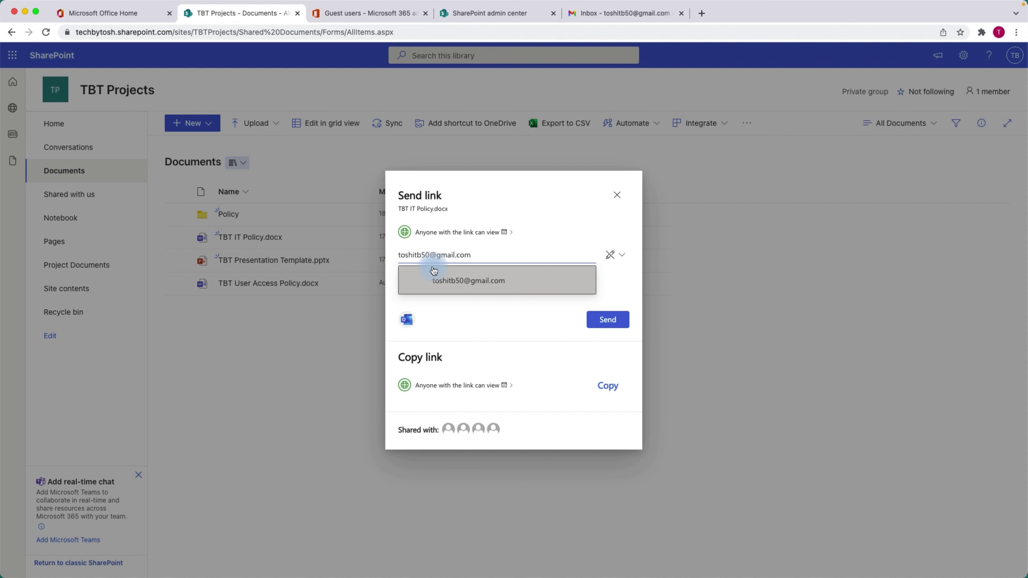
click(461, 280)
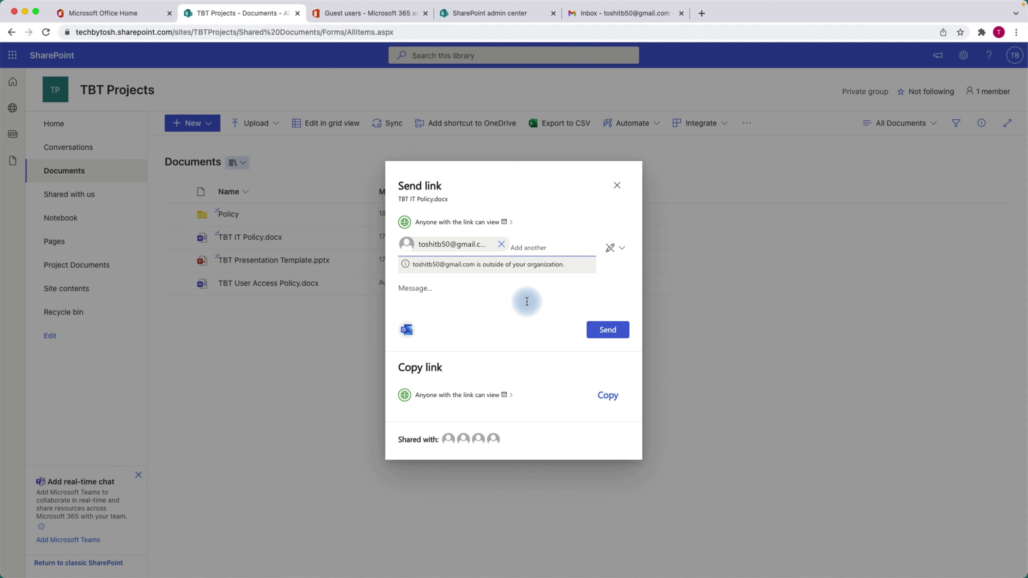
click(606, 337)
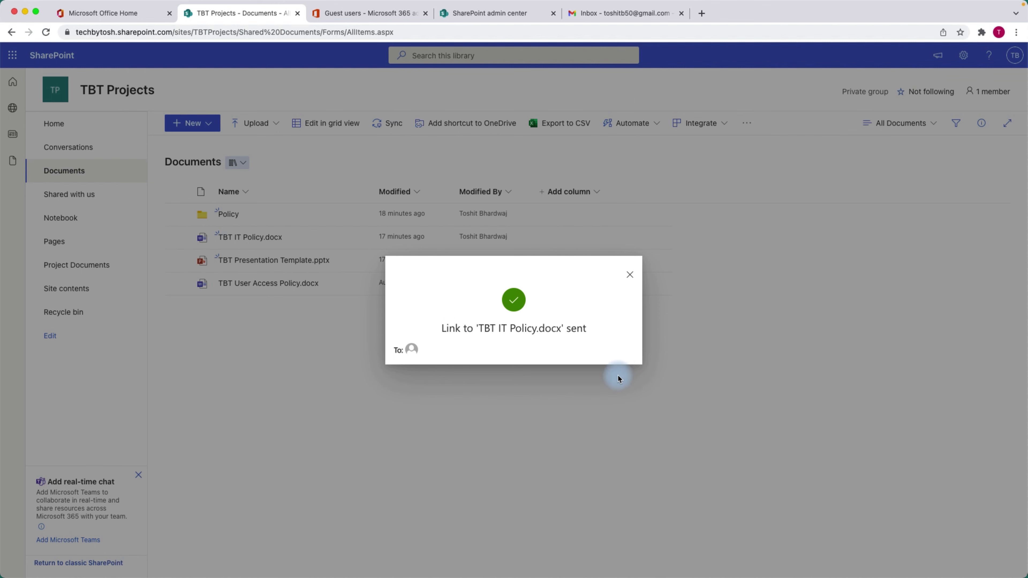
click(633, 16)
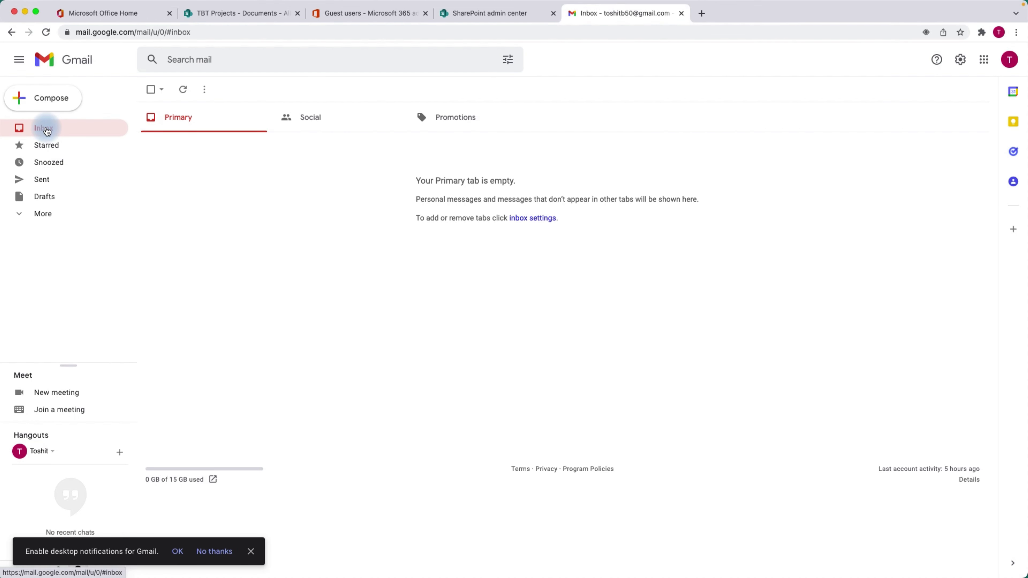
- After checking Spam, open the 'shared TBT IT Policy with you' email from the Gmail Inbox
click(16, 213)
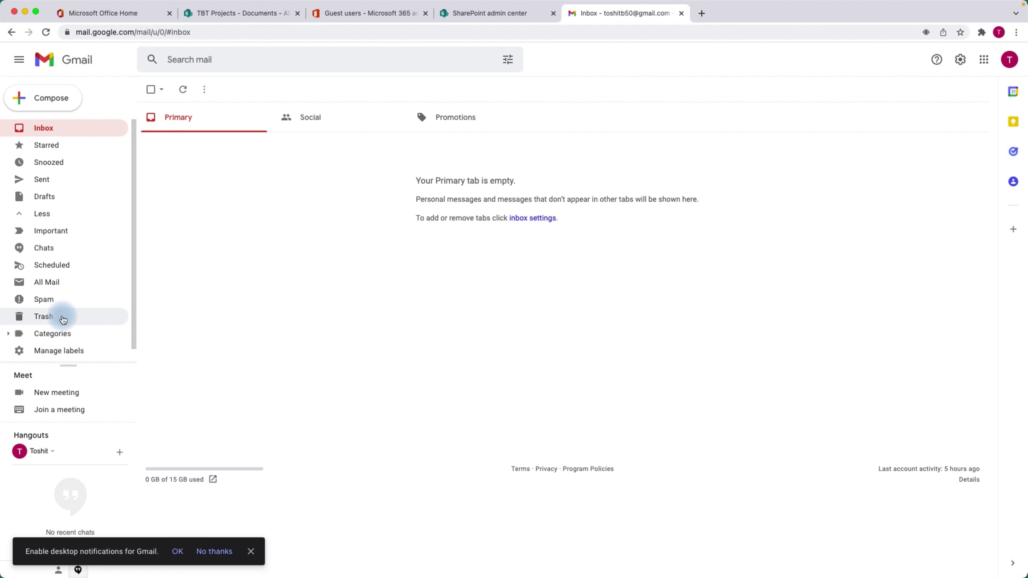
click(48, 299)
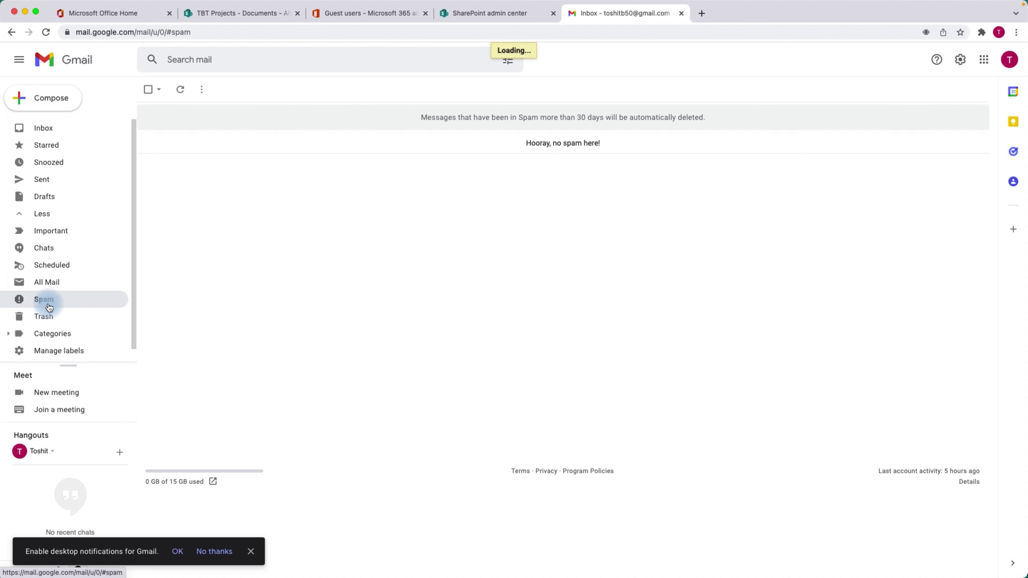
click(46, 128)
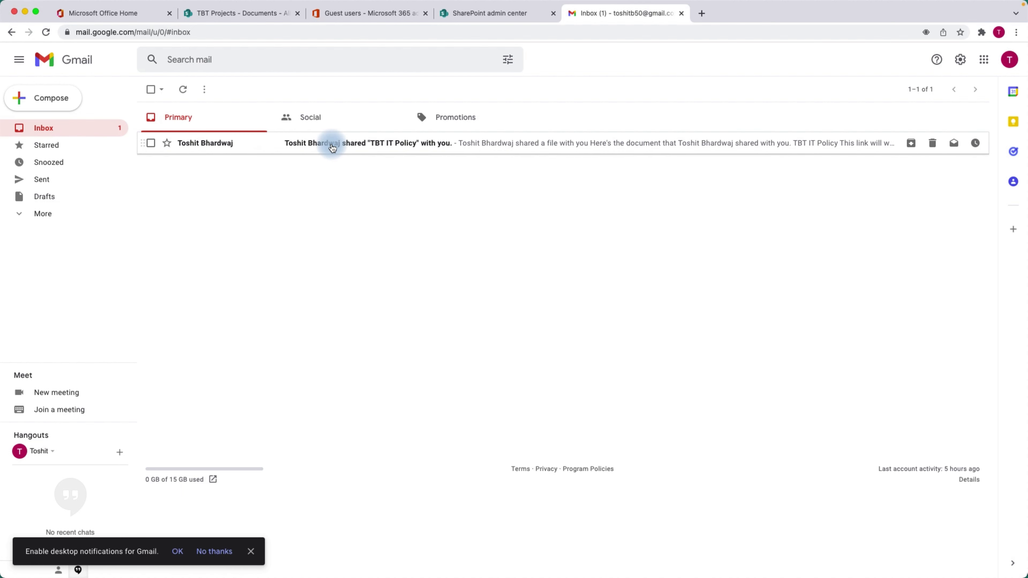
click(332, 146)
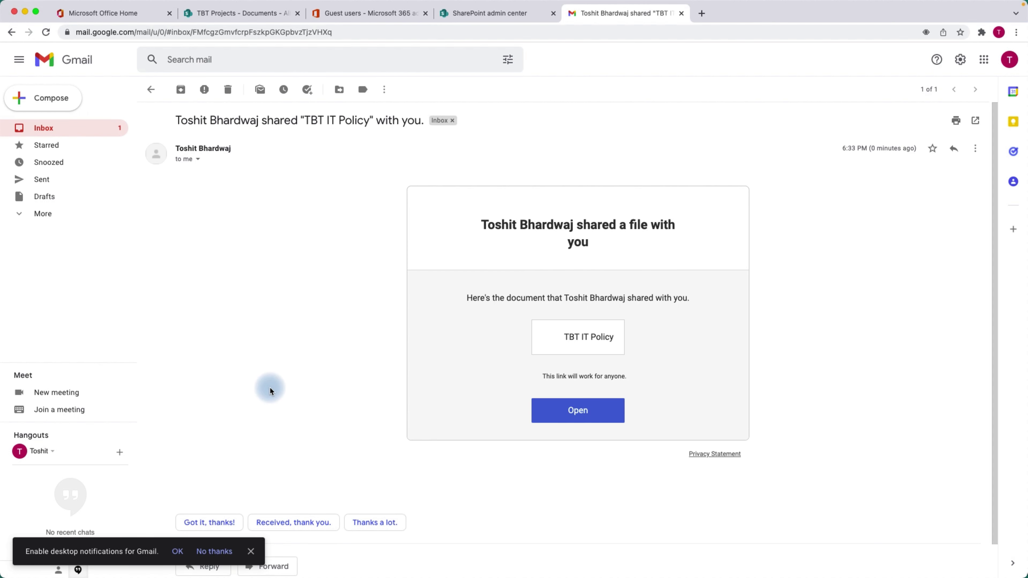
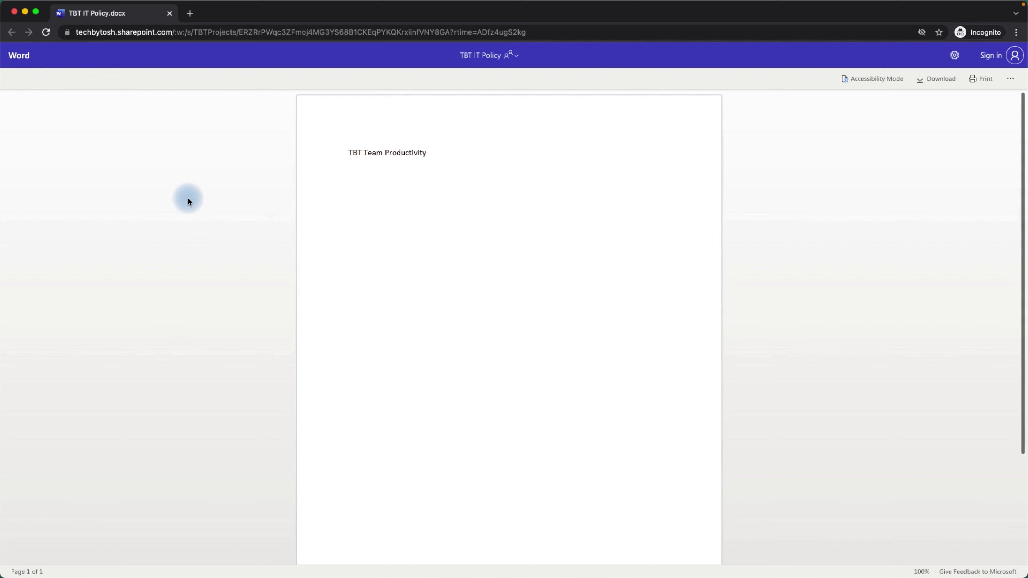
- Close the guest's read-only TBT IT Policy document to return to the Gmail message
click(13, 12)
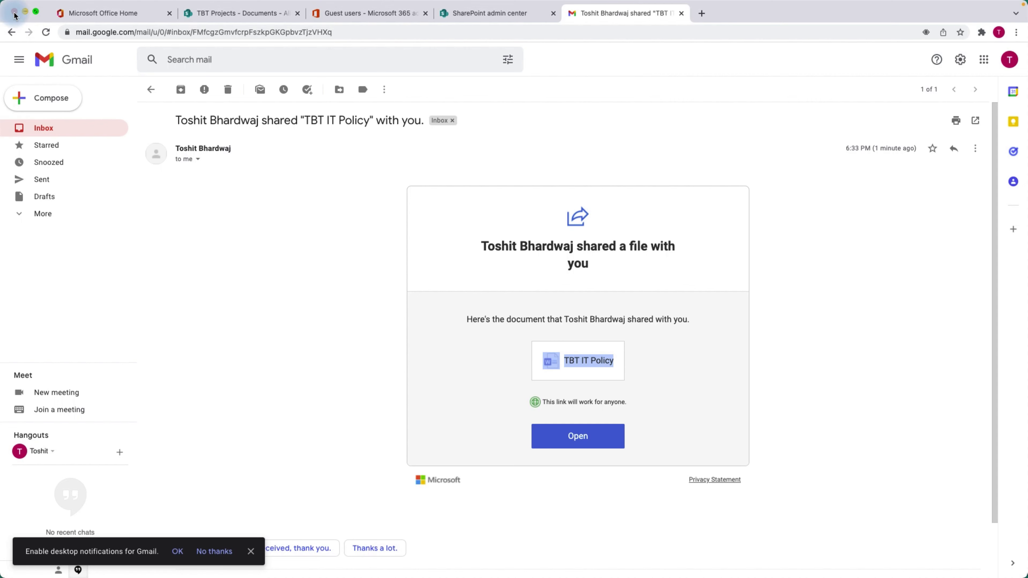
- Dismiss the Link sent confirmation and bring up the SharePoint admin center Sharing policy page
click(242, 14)
click(323, 426)
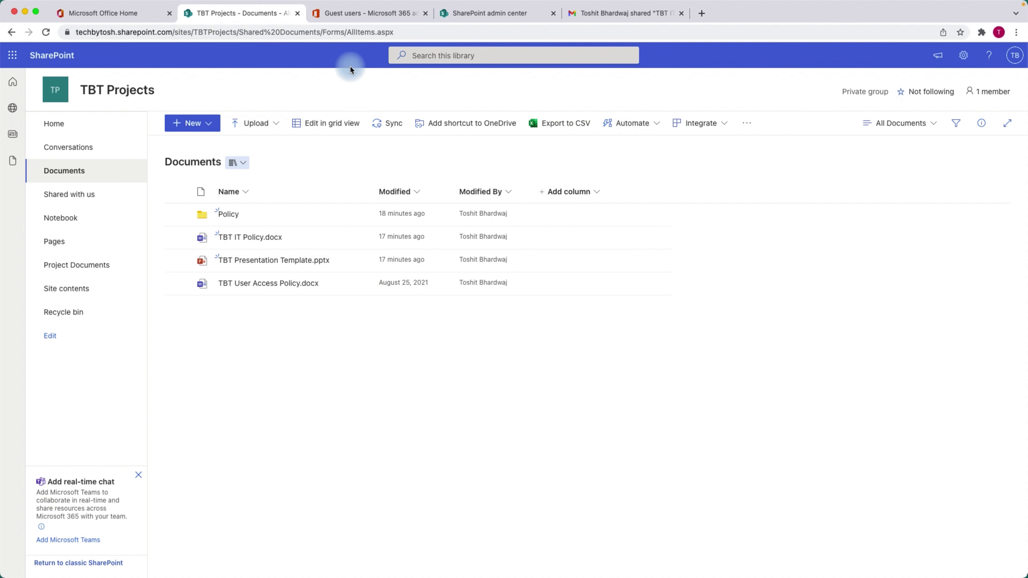
click(481, 16)
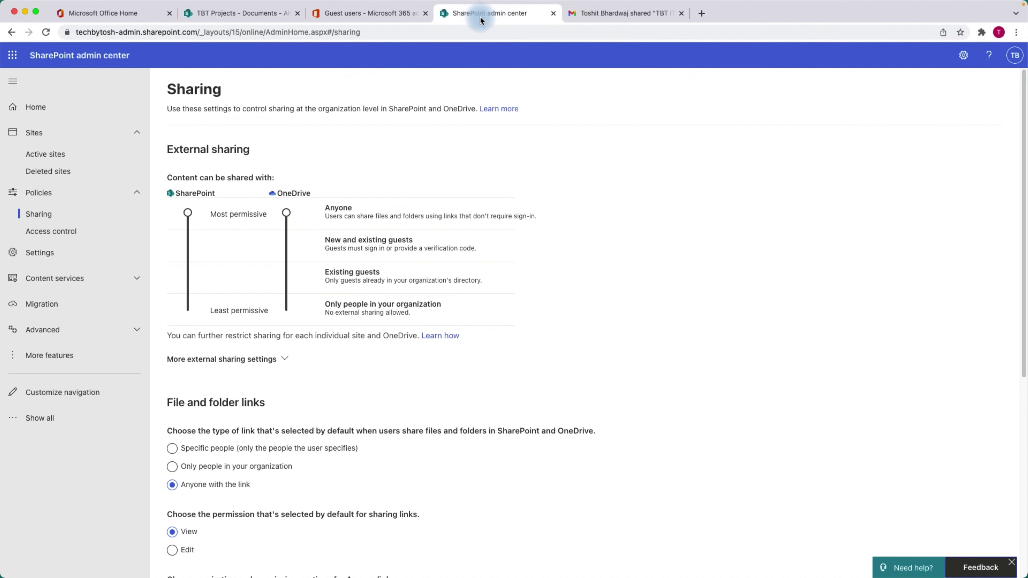
scroll(688, 299, down, 2)
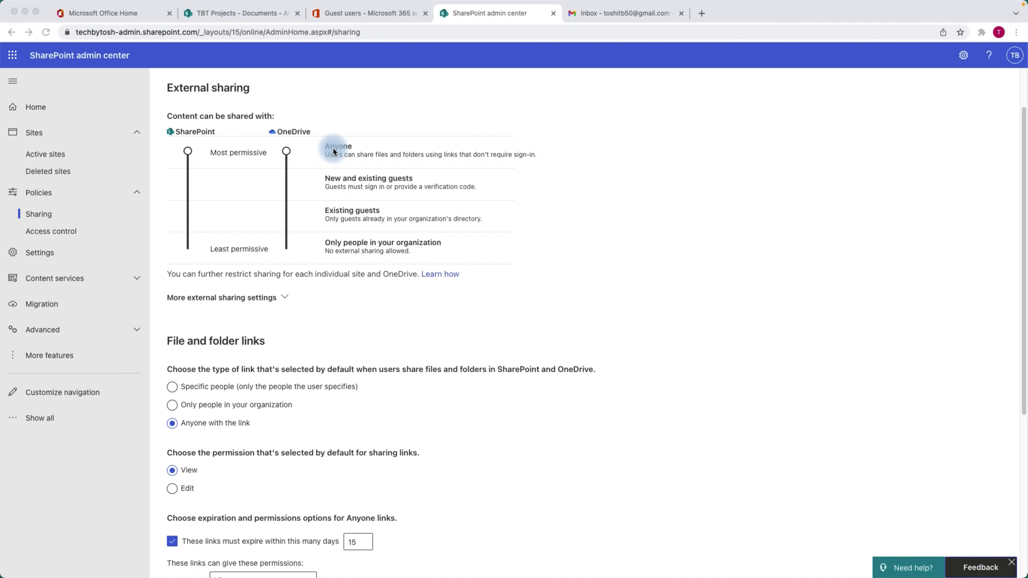
- Lower both OneDrive and SharePoint external sharing from Anyone to New and existing guests
click(287, 184)
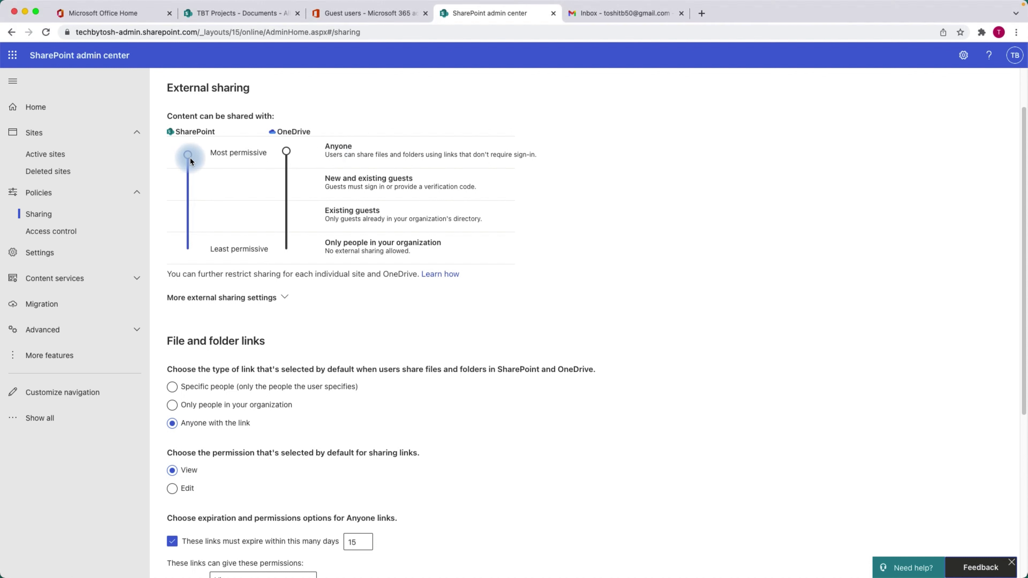
click(192, 185)
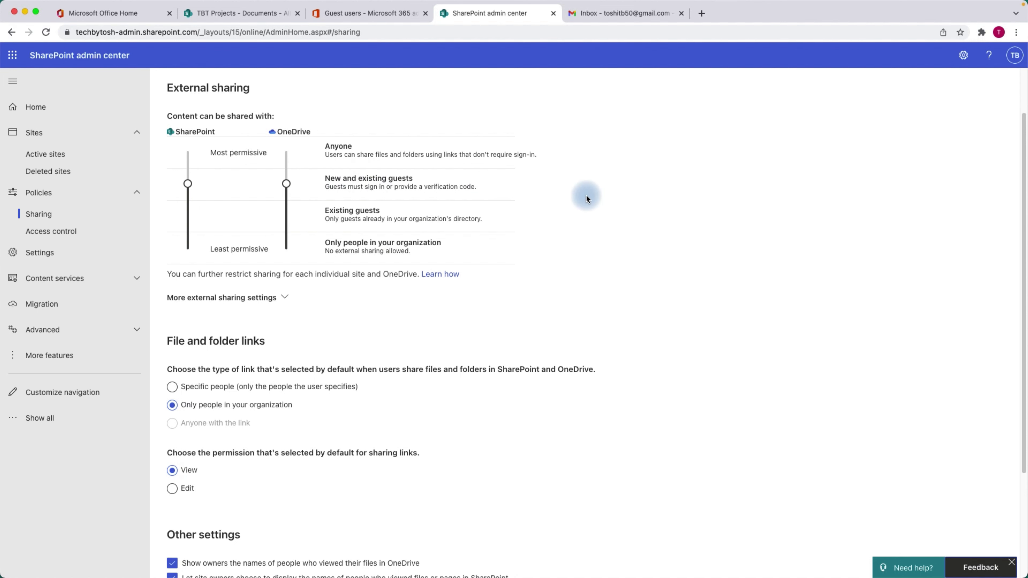
scroll(1024, 173, down, 3)
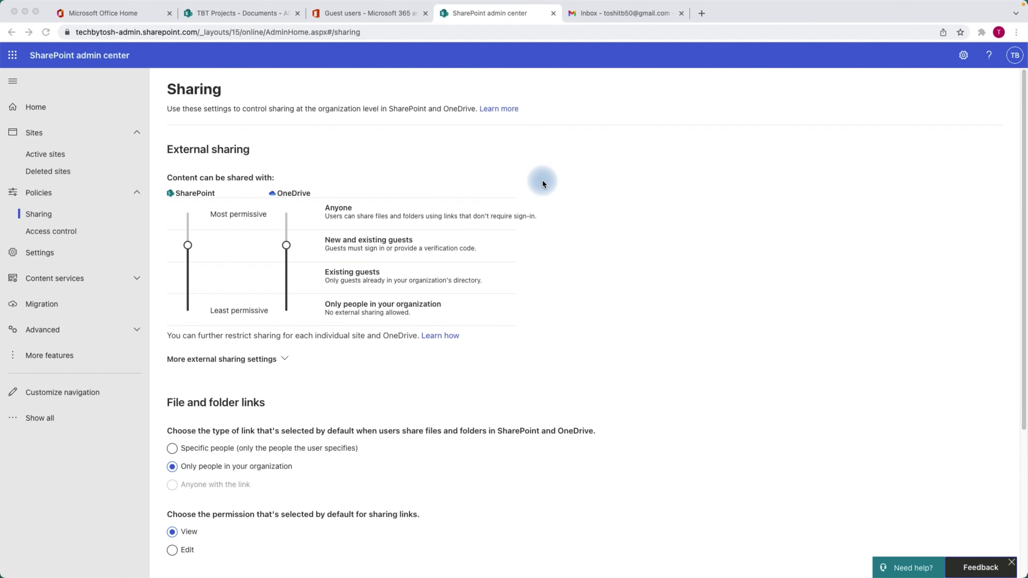
- Begin sharing TBT User Access Policy.docx and show its link options, where Anyone is unavailable
click(232, 14)
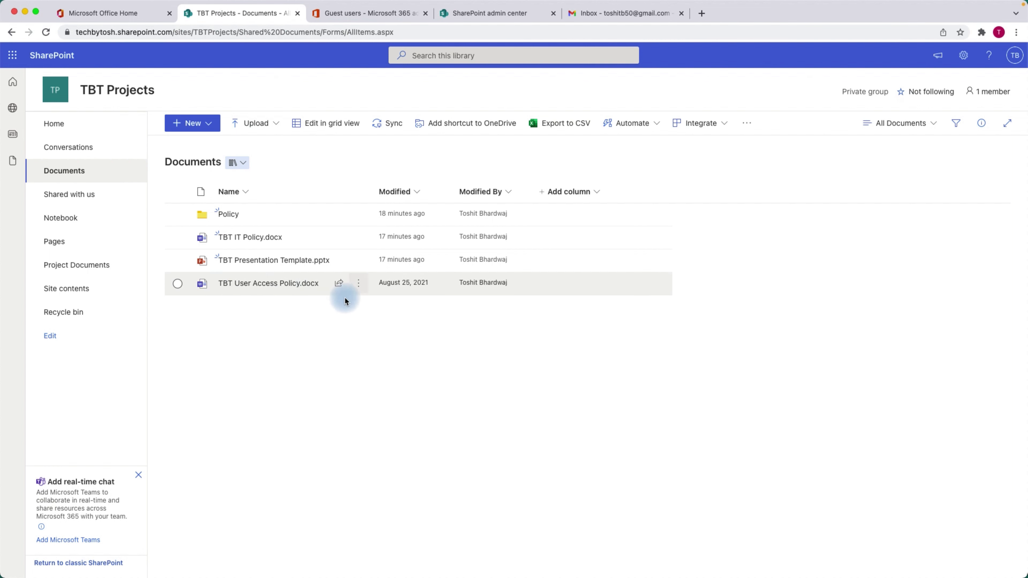
click(340, 284)
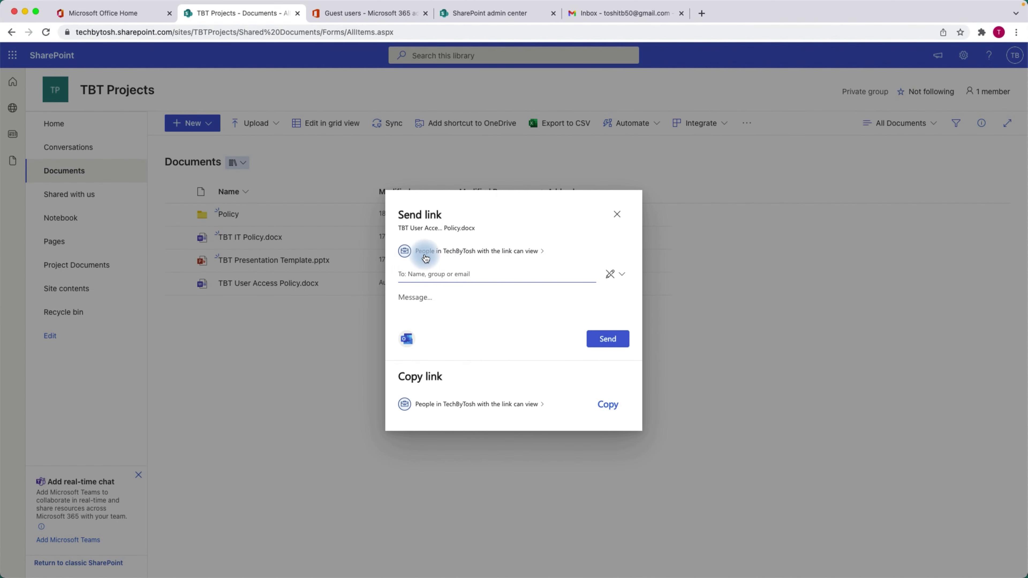
click(421, 253)
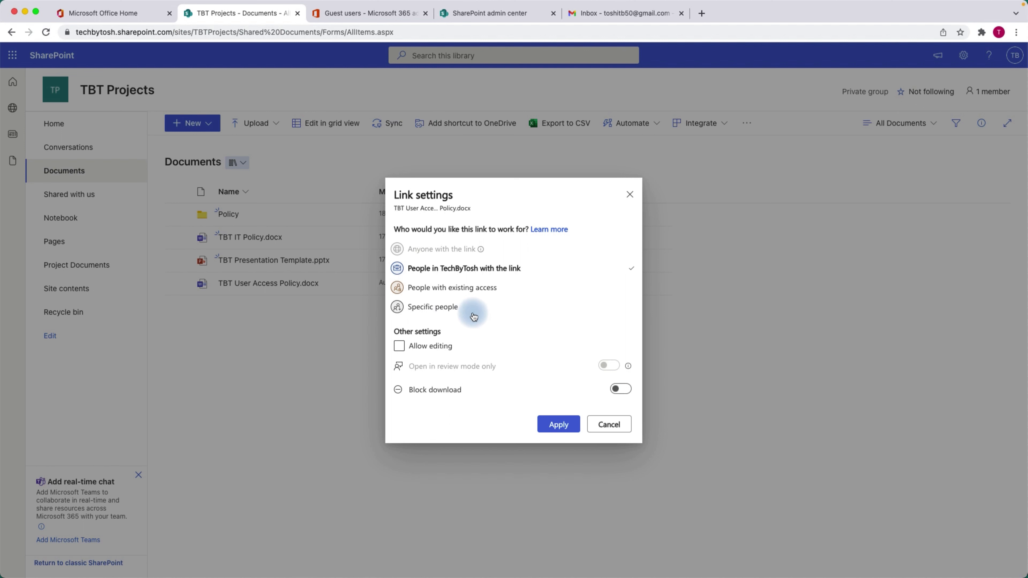
- Set the link to Specific people, toggle Allow editing, and apply the link settings
click(443, 310)
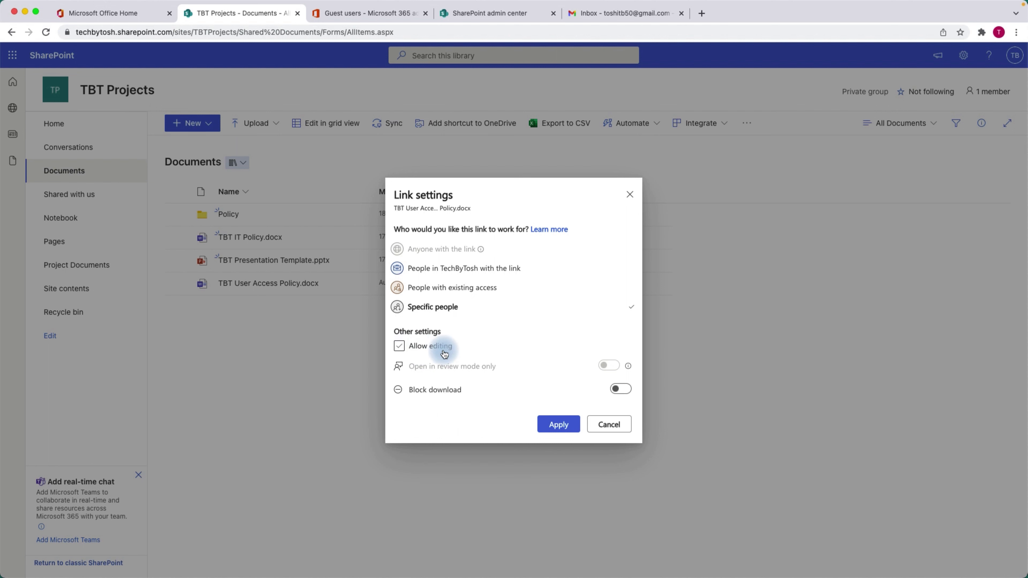
click(400, 346)
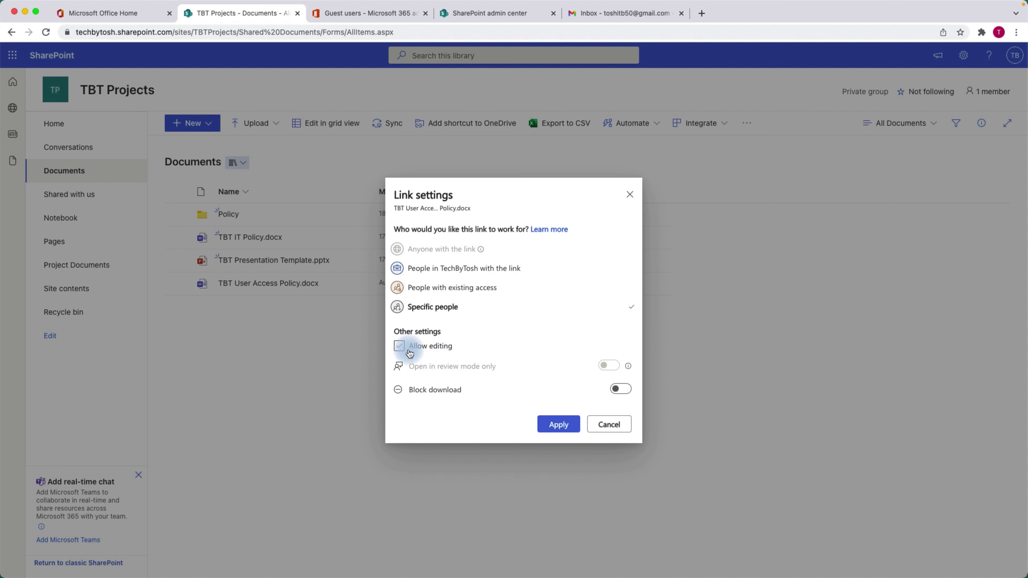
click(396, 351)
mouse_move(487, 257)
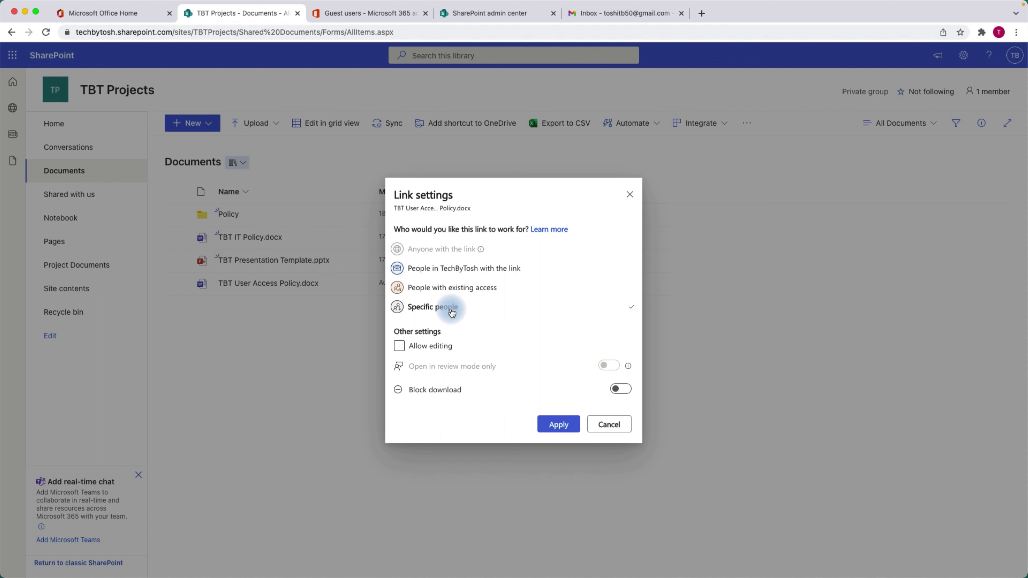
click(399, 352)
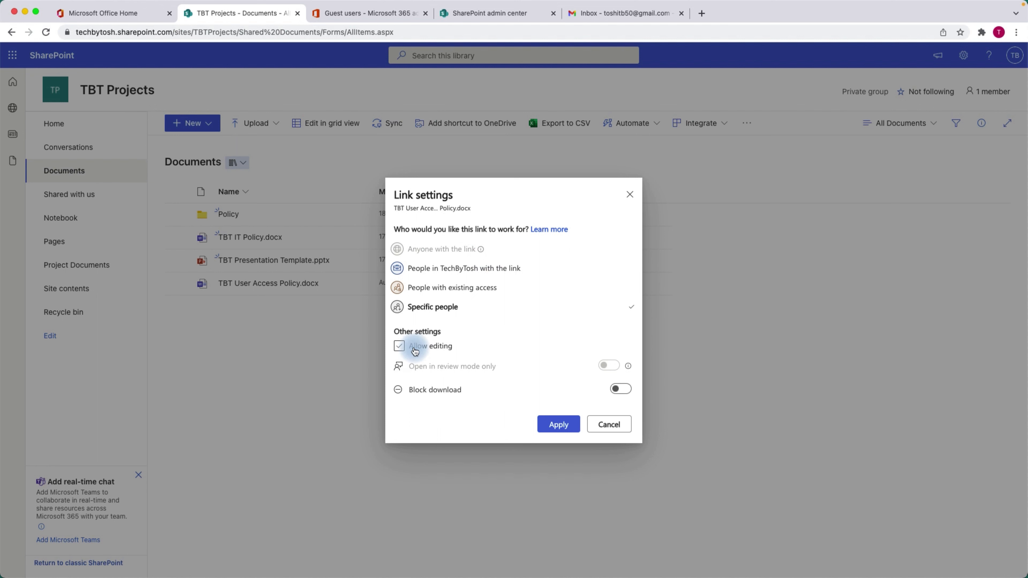
click(557, 425)
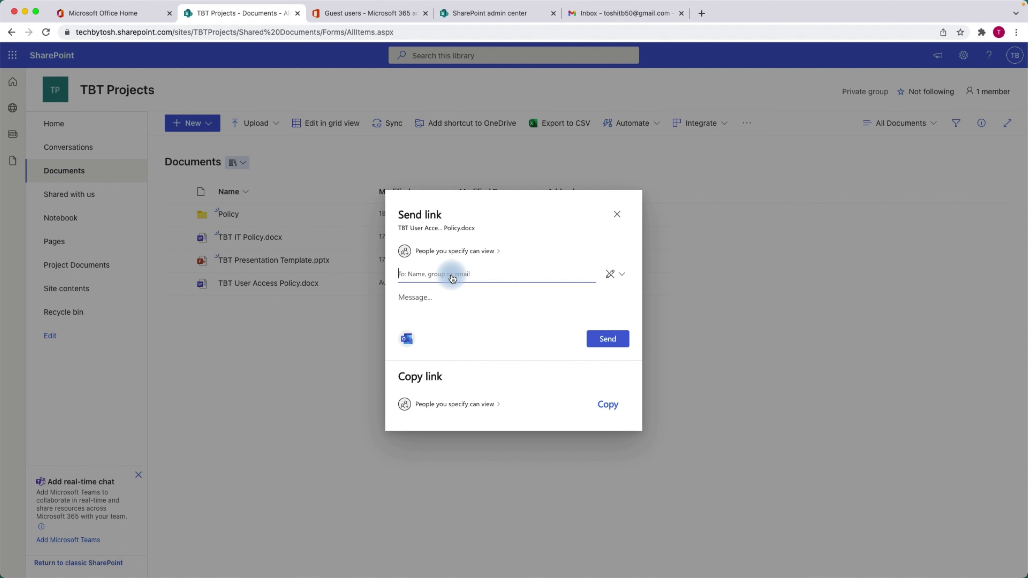
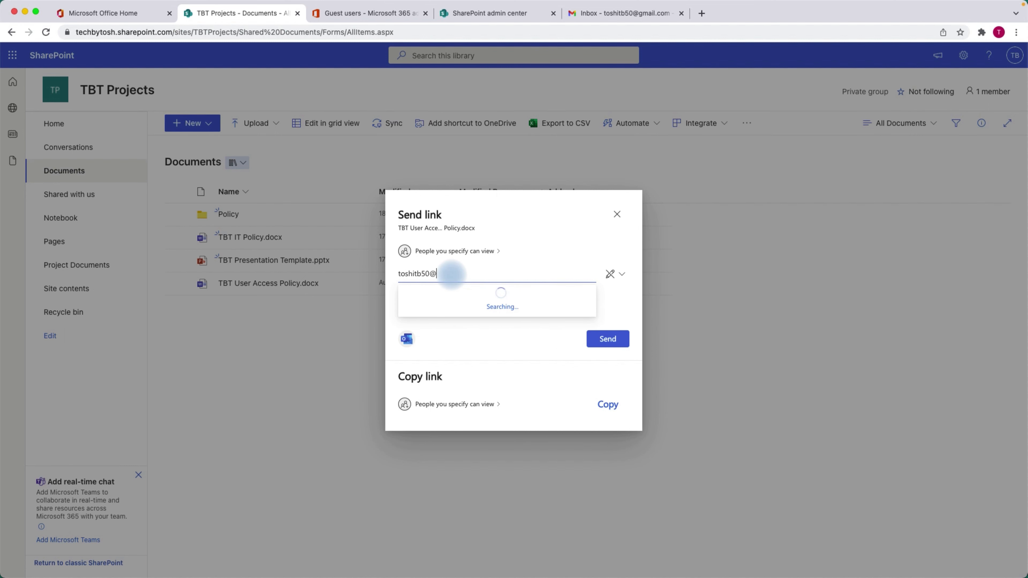
- Send the link to the guest's Gmail address with the note 'This is a new document'
click(466, 300)
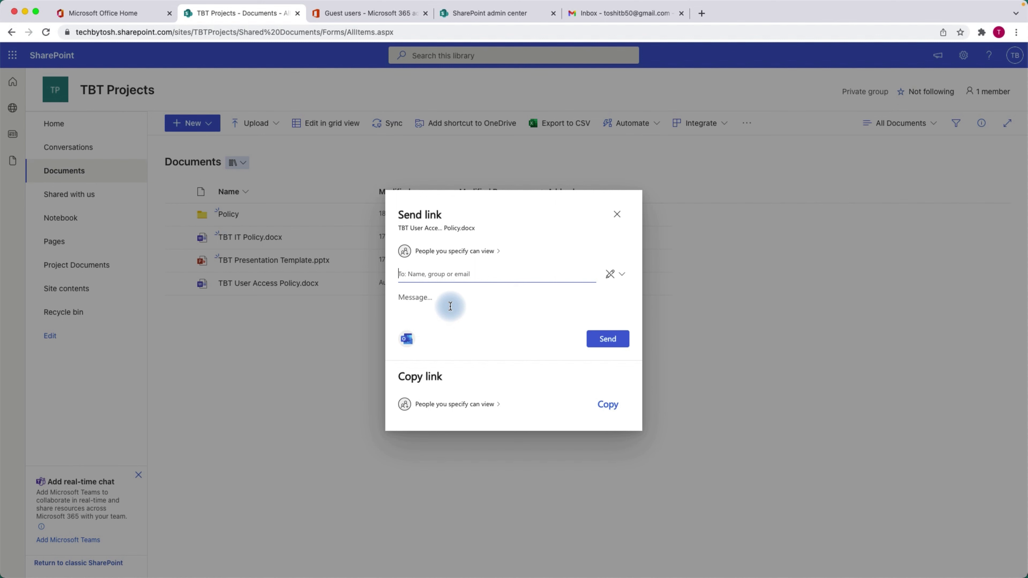
click(446, 313)
text(This i)
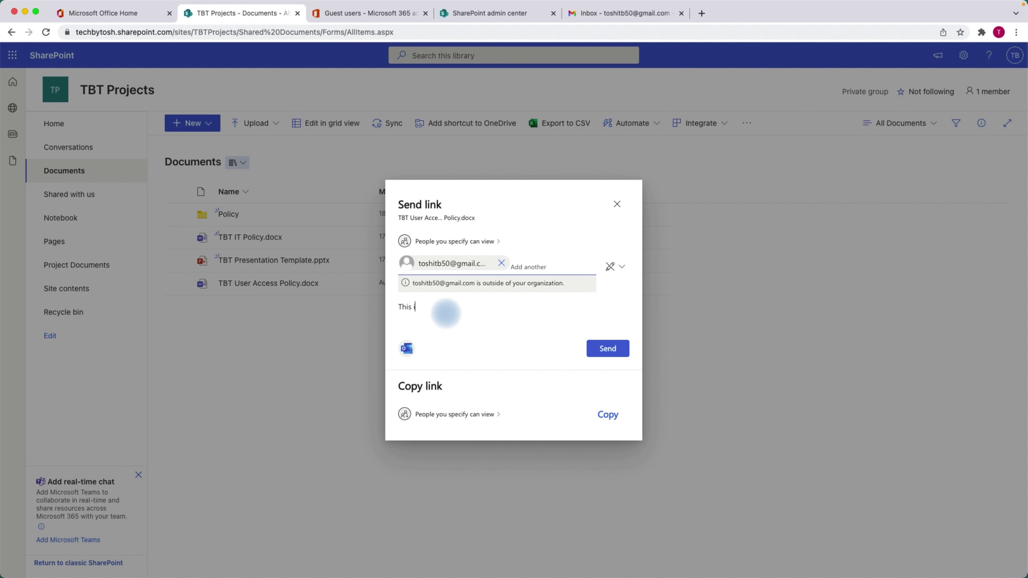
text(s a new document)
click(597, 350)
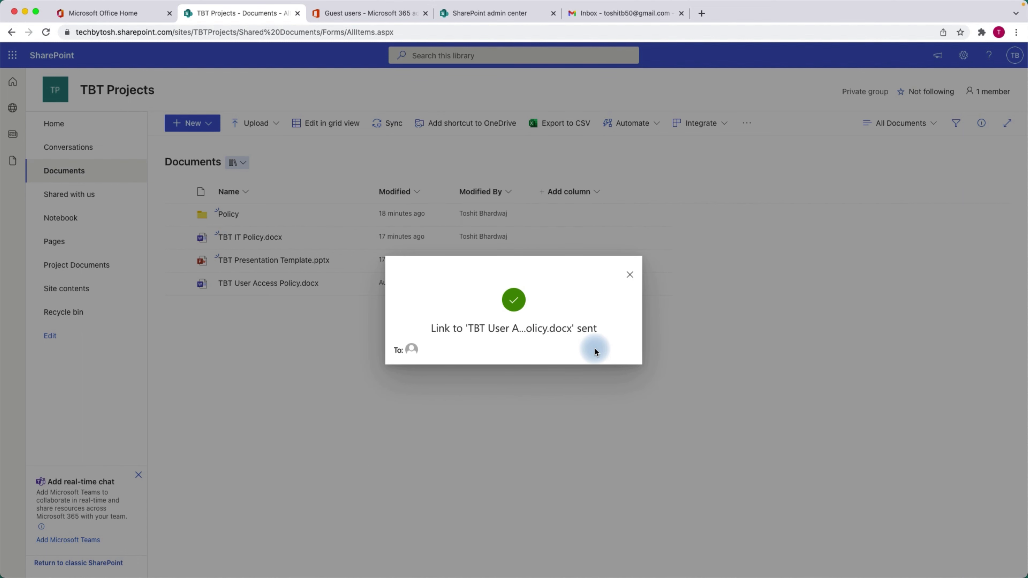
click(630, 275)
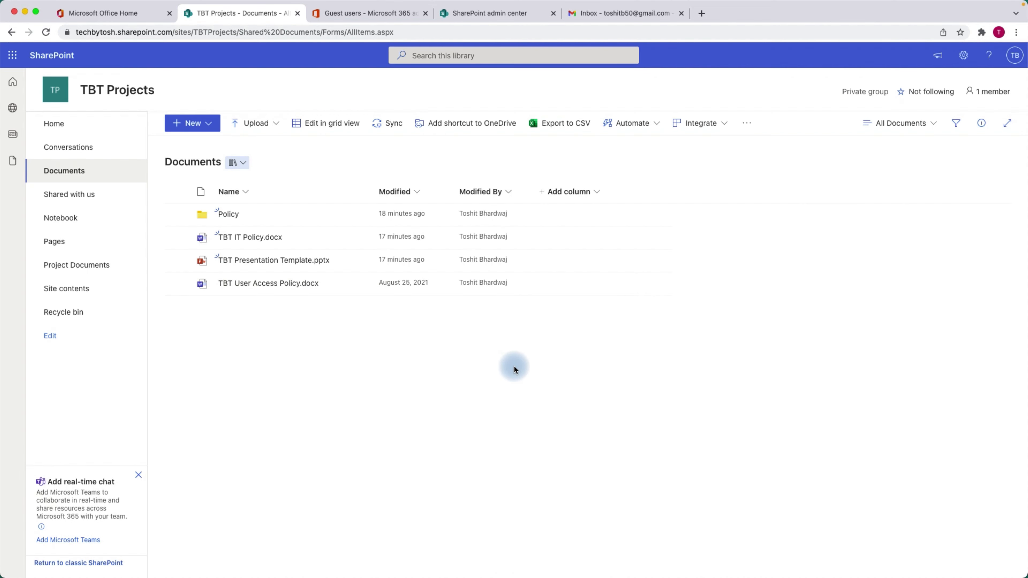
click(626, 13)
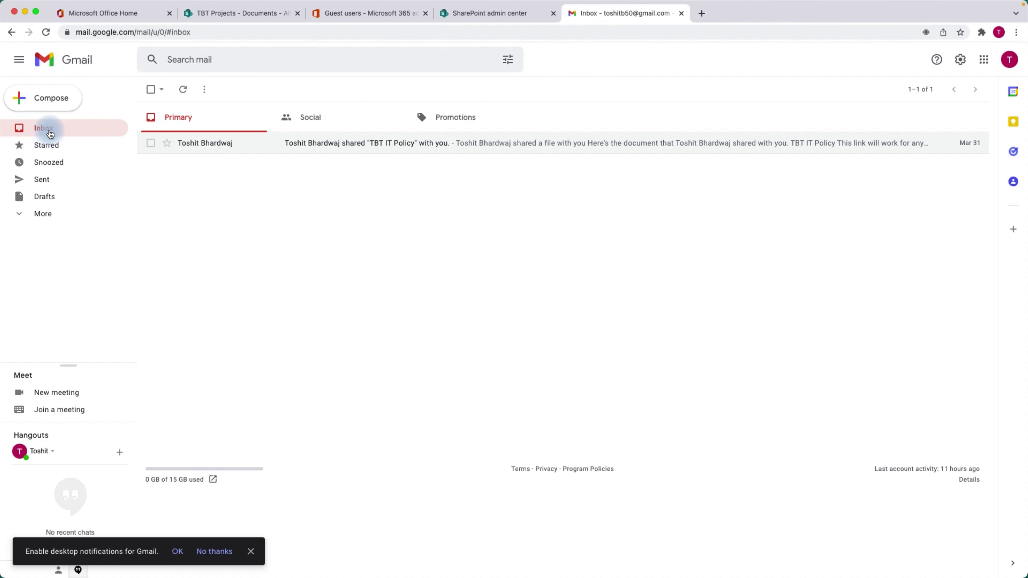
- Refresh the guest's inbox, compare with the TBT IT Policy email, and open the User Access Policy email
click(183, 89)
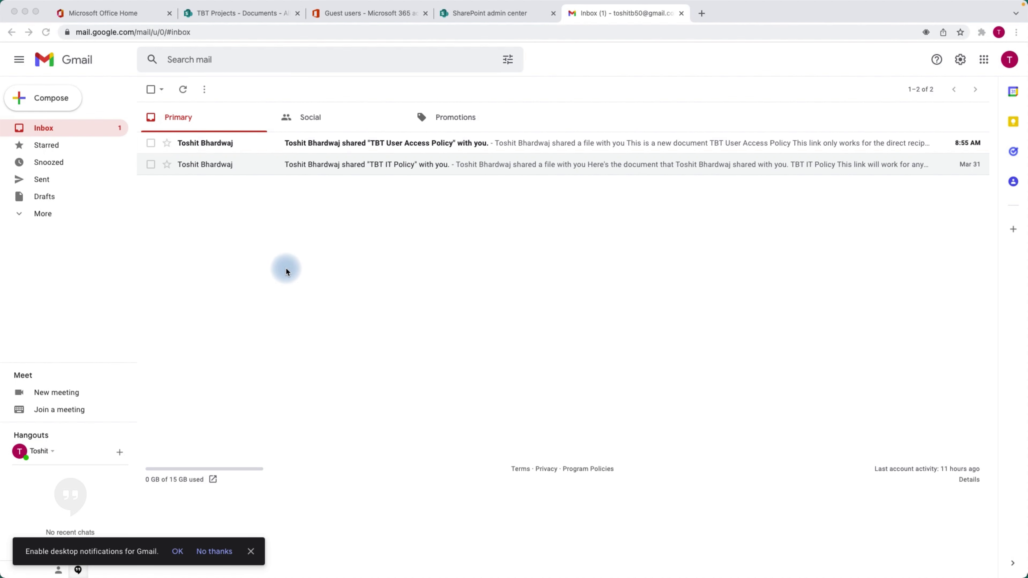
click(354, 145)
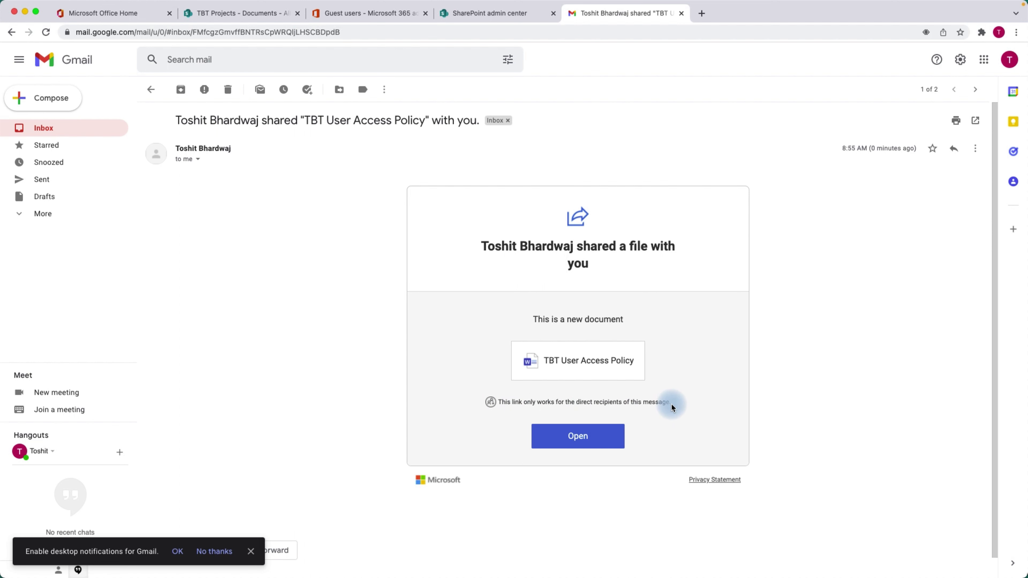
click(152, 91)
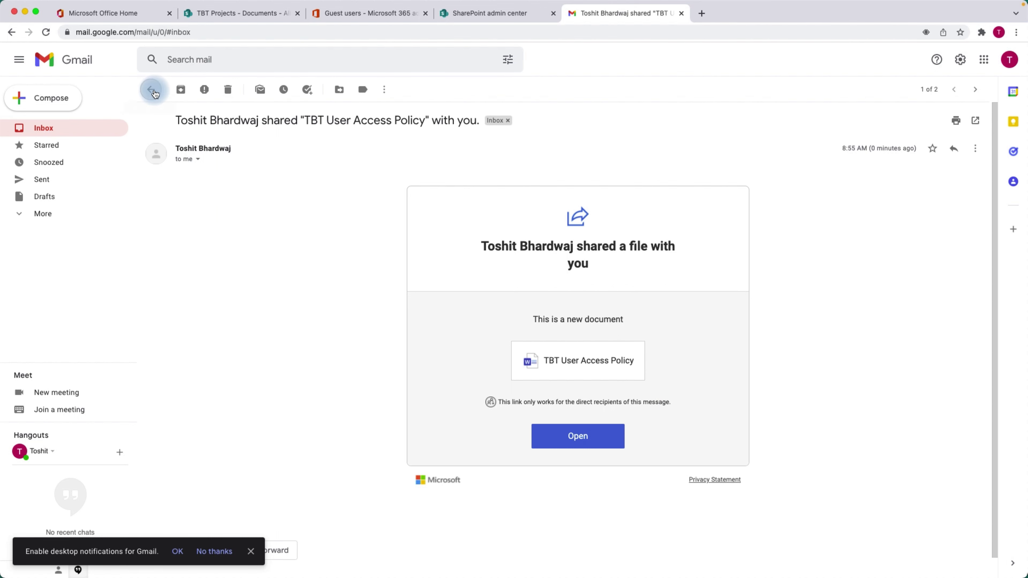
click(307, 166)
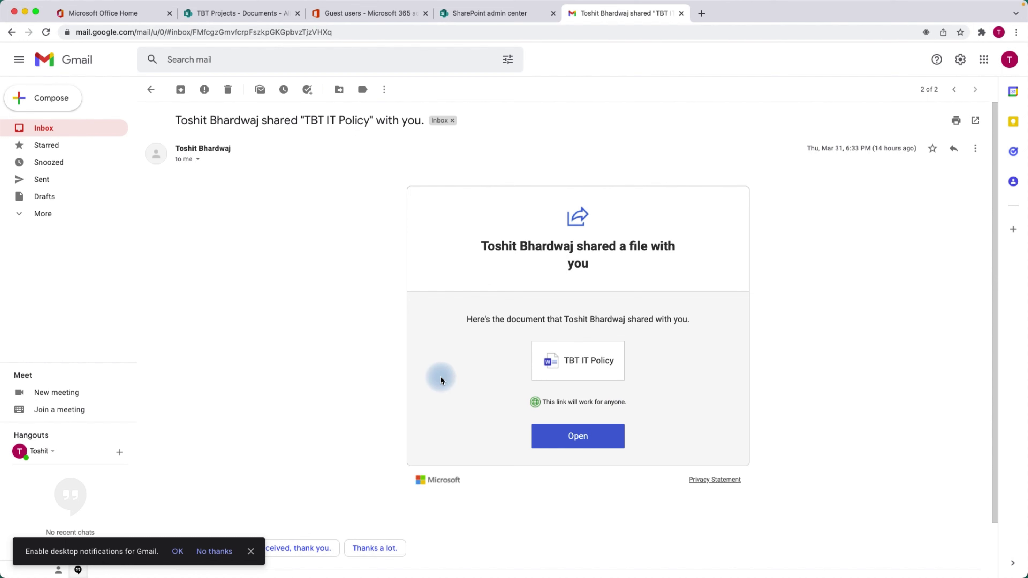
click(151, 89)
click(331, 143)
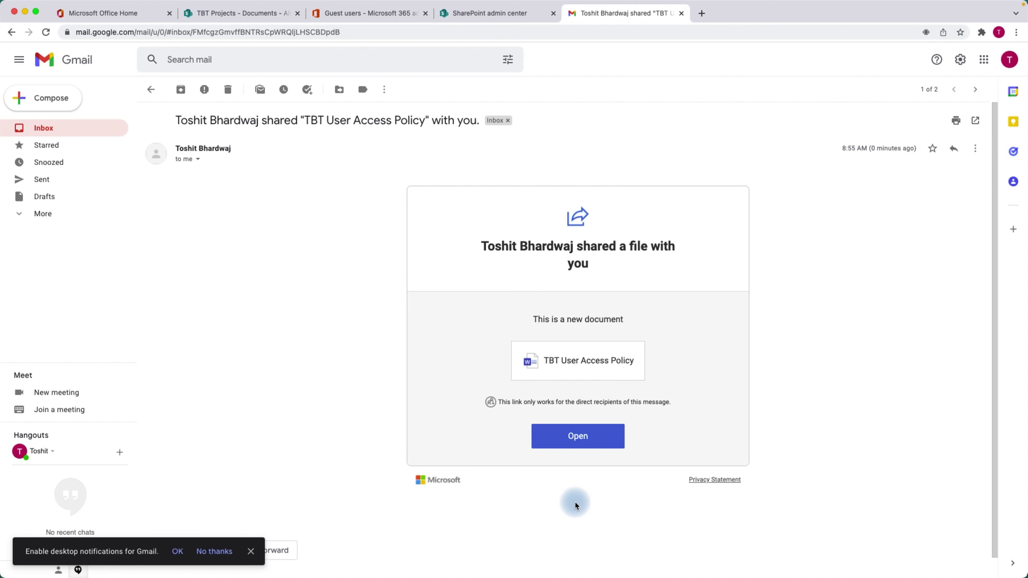
- Open the TBT User Access Policy link in an incognito window and request a verification code
right_click(563, 355)
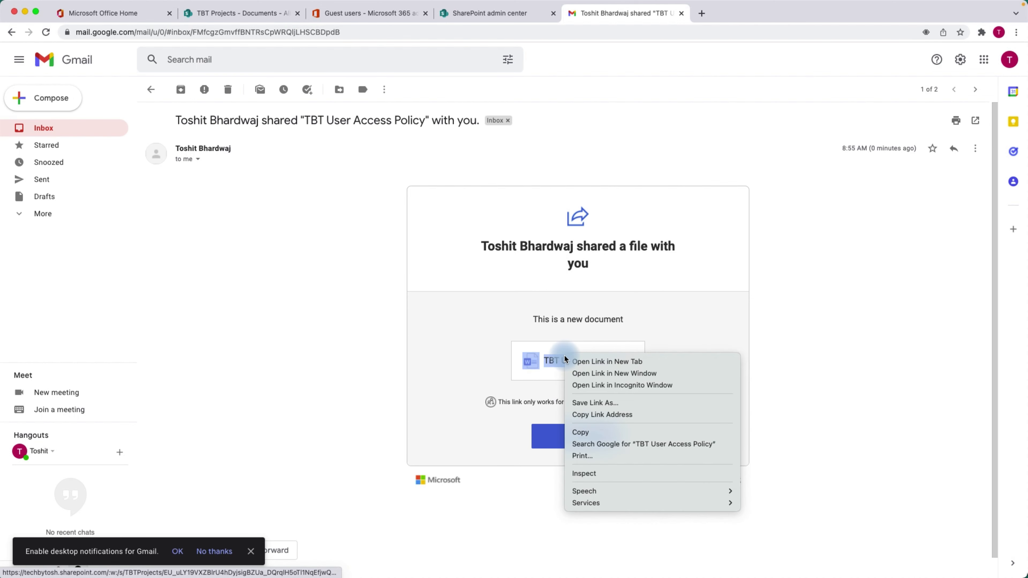
click(619, 385)
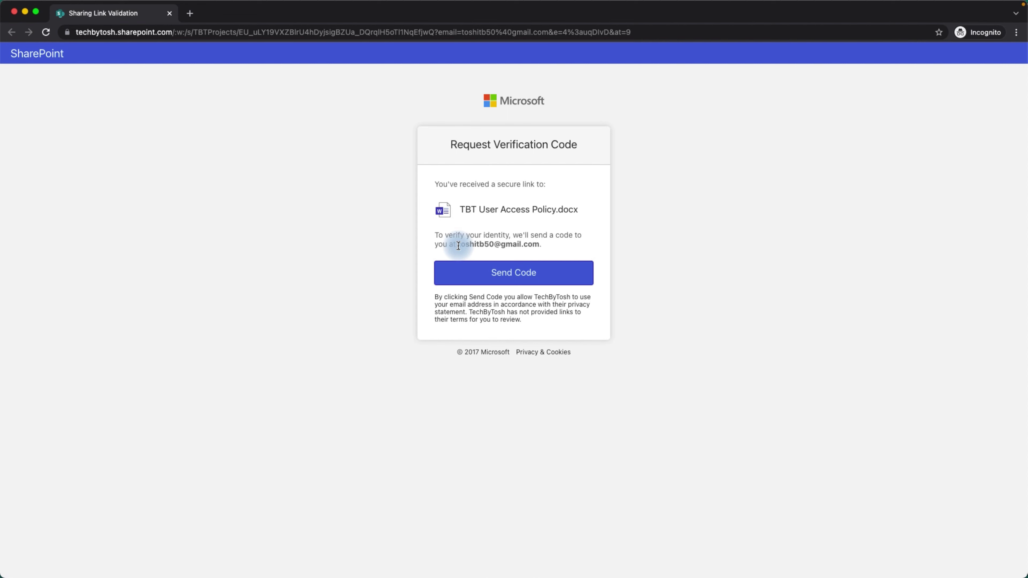
click(506, 274)
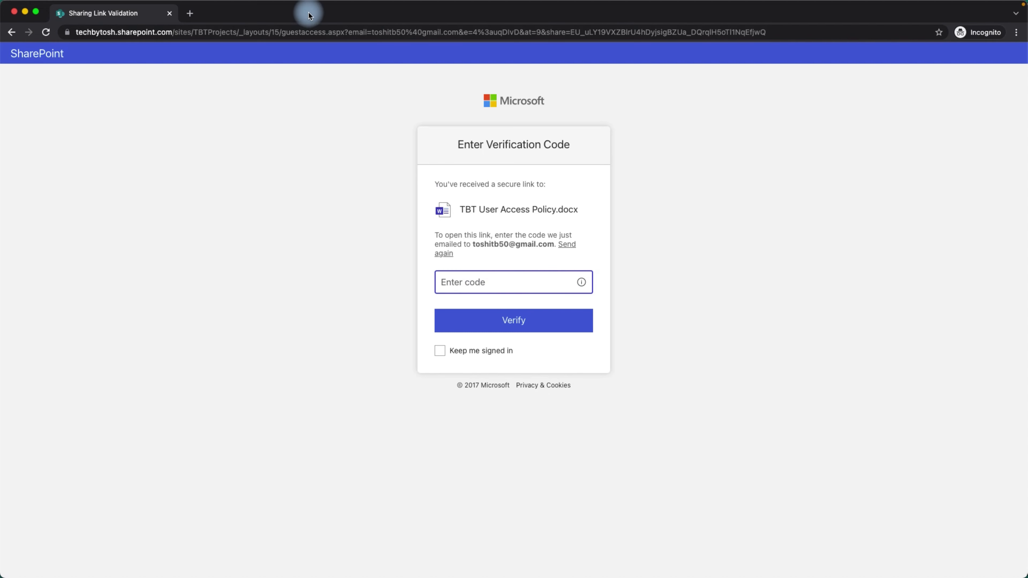
drag(306, 12, 322, 30)
click(631, 14)
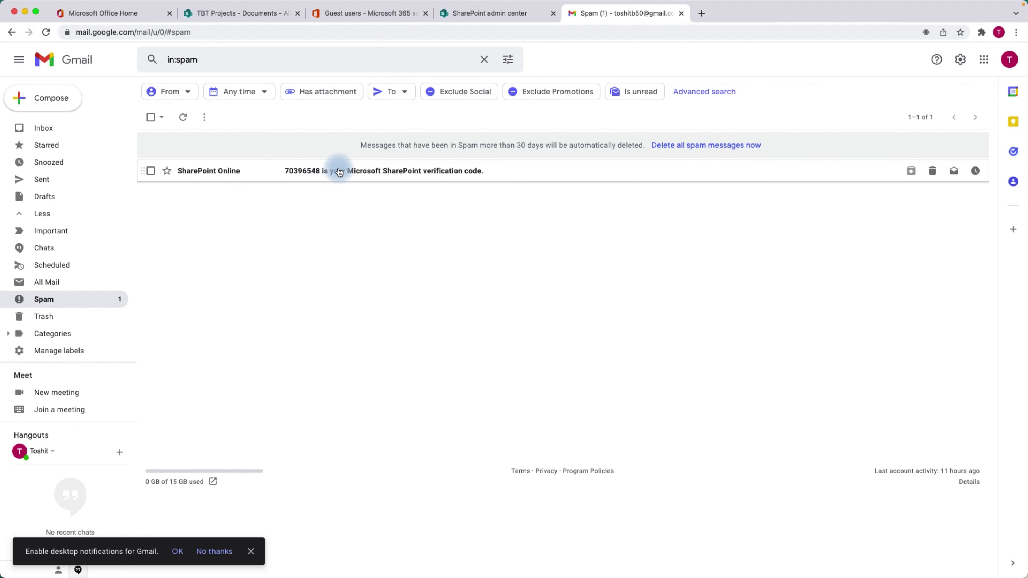
- Enter the emailed verification code on the incognito page, verify, and maximise the window
click(339, 171)
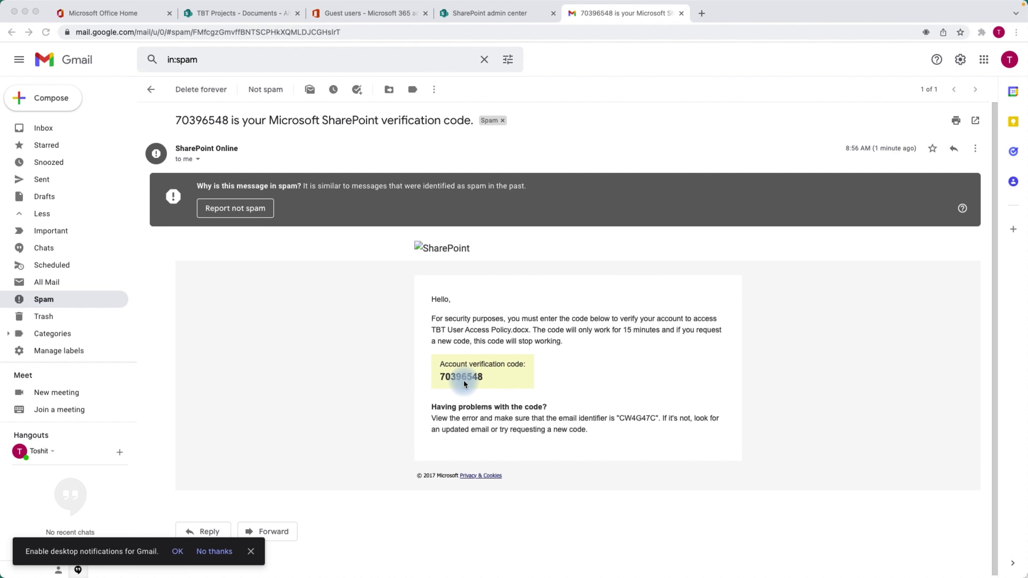
drag(726, 11, 706, 22)
click(1020, 25)
click(524, 289)
click(537, 329)
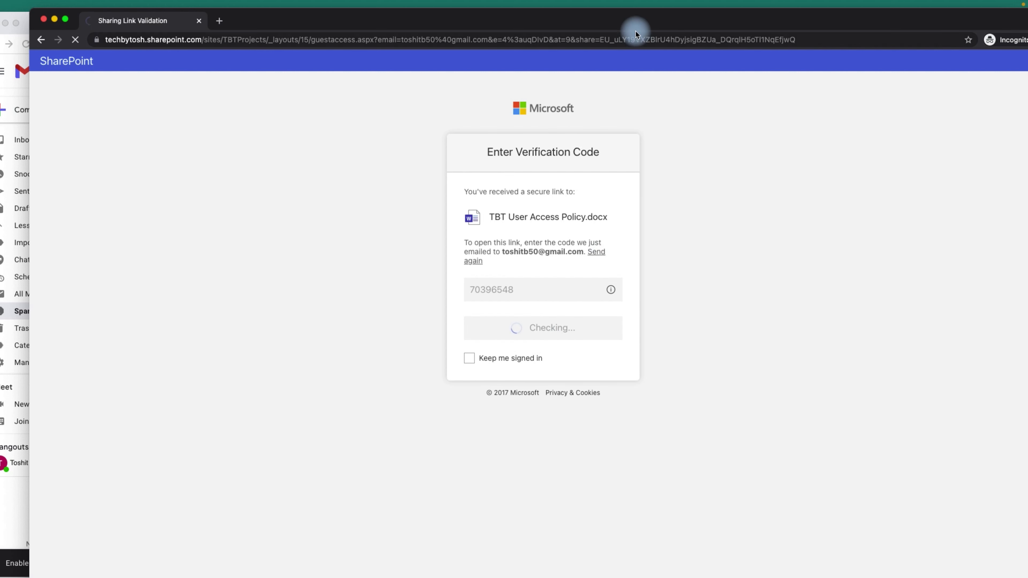
double_click(633, 23)
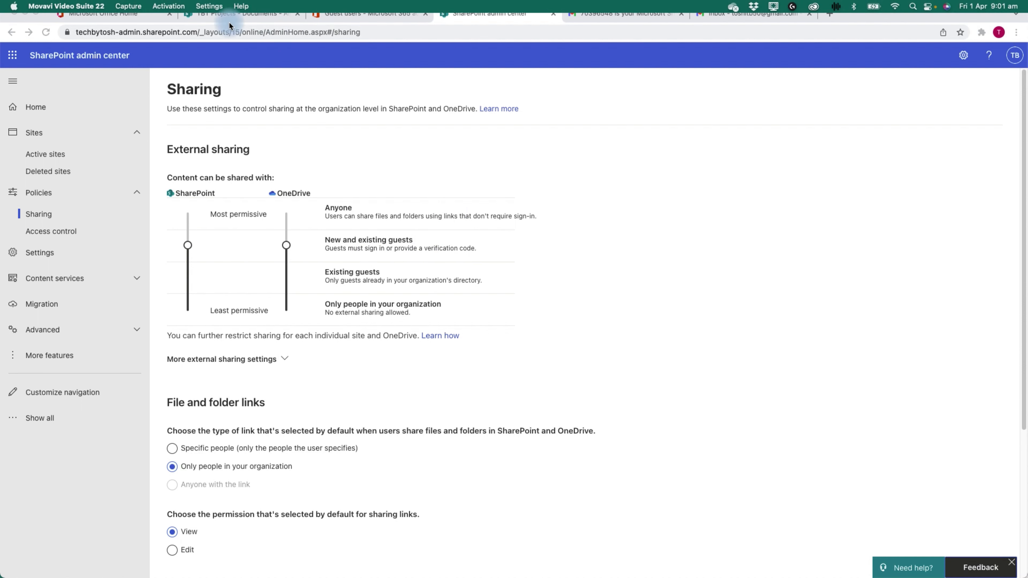
- Begin sharing TBT Presentation Template.pptx and apply a Specific people link
click(243, 16)
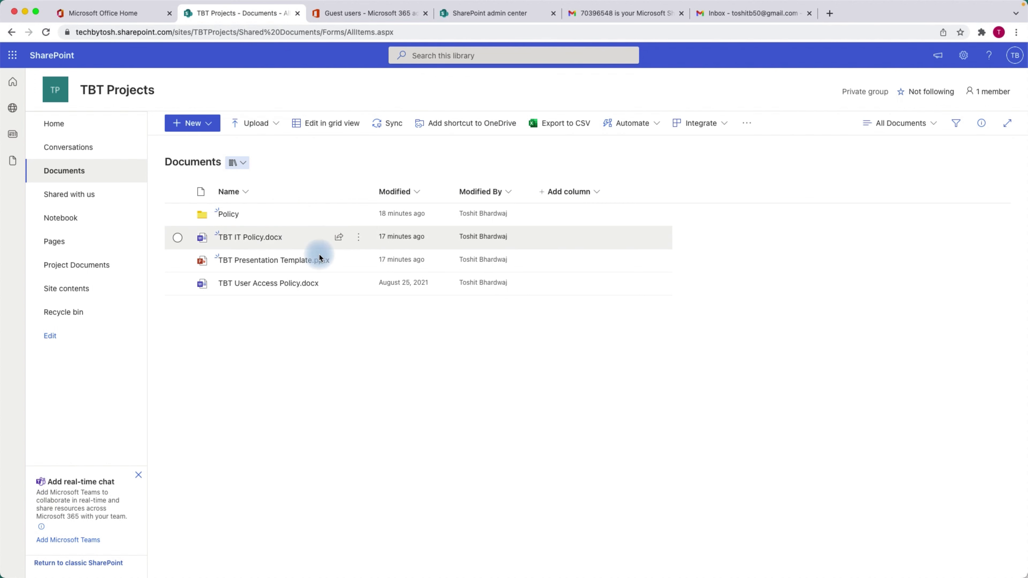
click(340, 262)
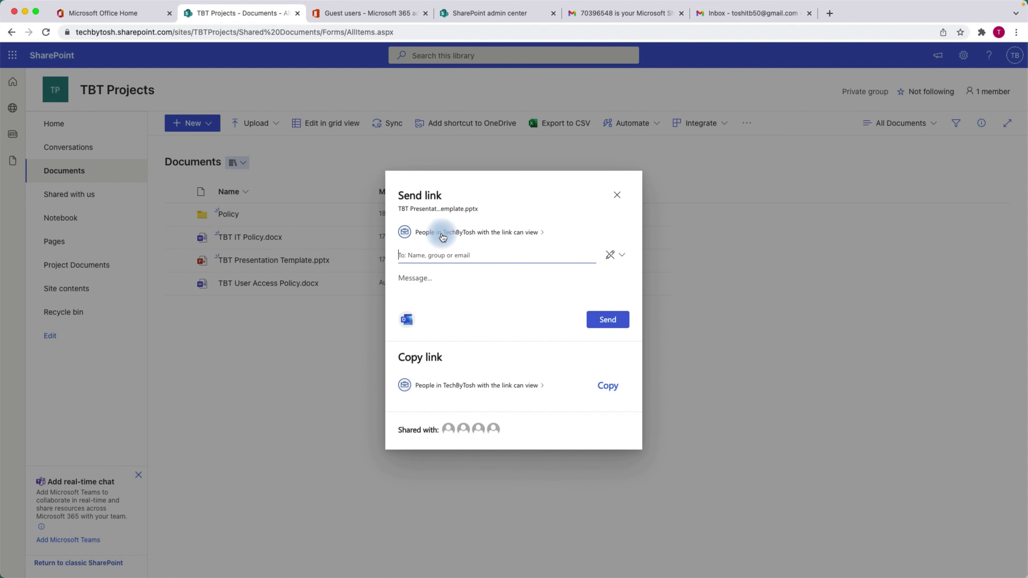
click(464, 232)
click(433, 321)
click(558, 415)
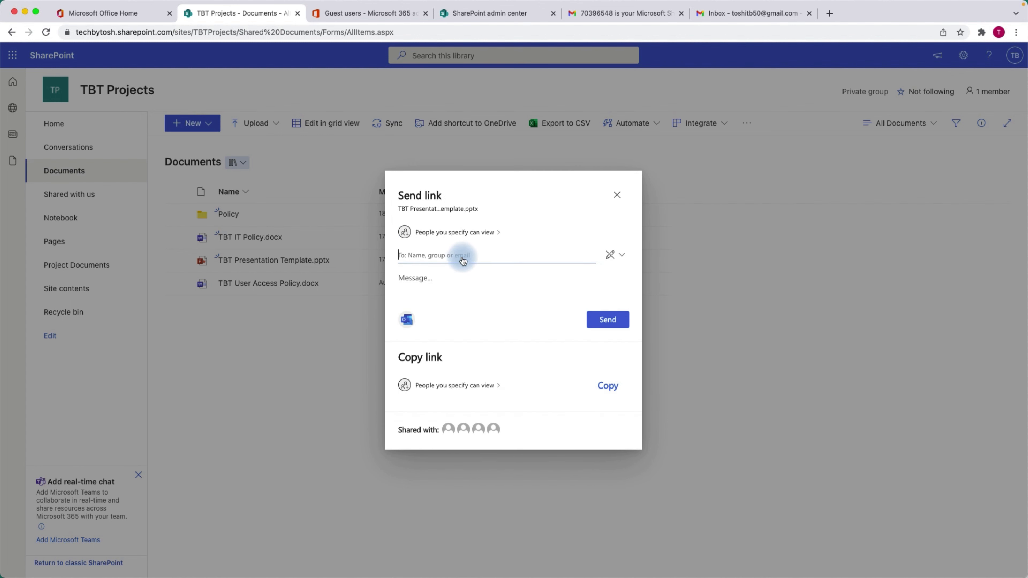
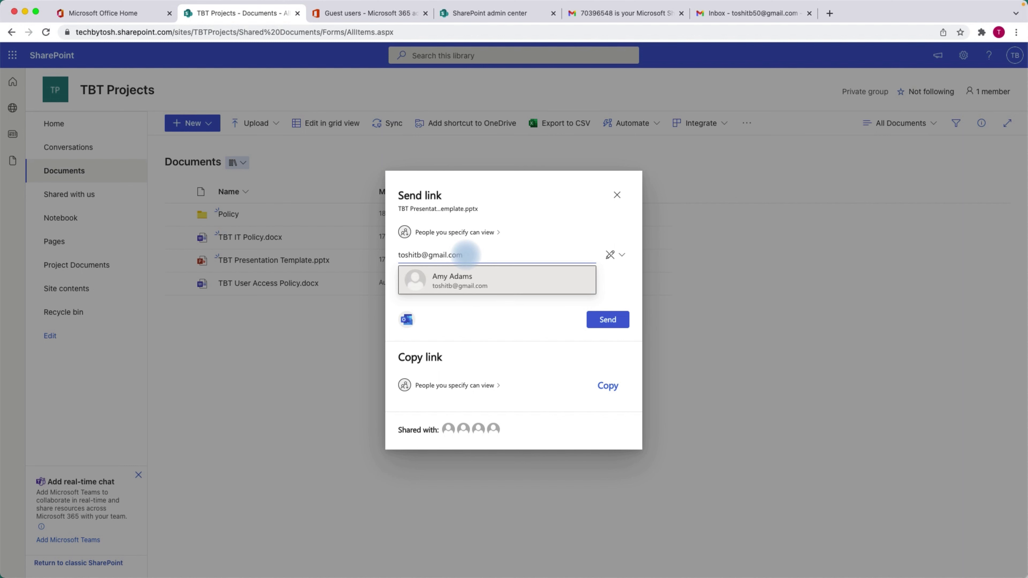
- Add the guest's Gmail address as recipient and send the view-only link
click(453, 288)
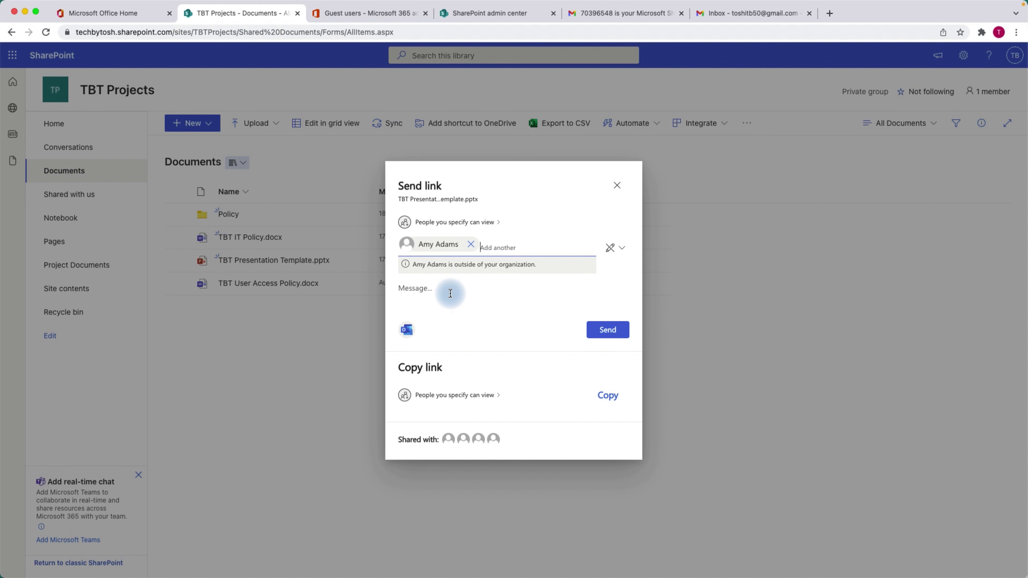
click(595, 336)
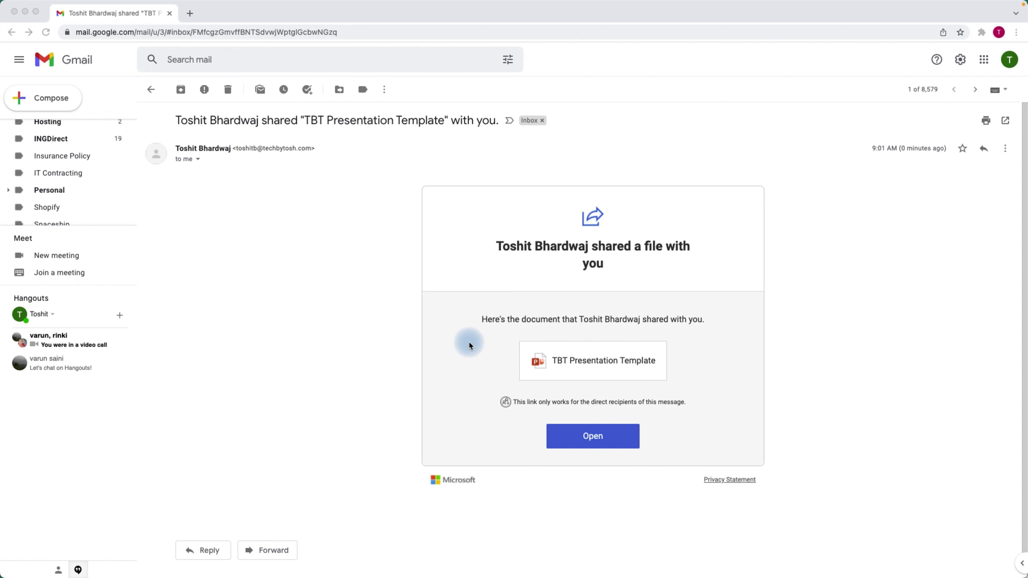
- Open the TBT Presentation Template.pptx link from Gmail in an incognito window and continue past Sharing Link Validation
click(342, 342)
right_click(575, 360)
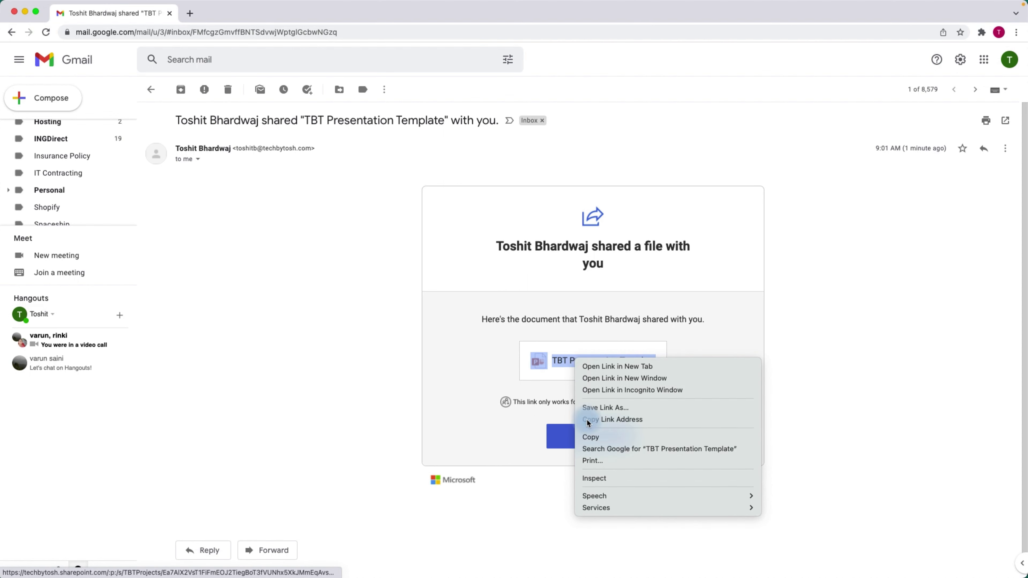
click(630, 391)
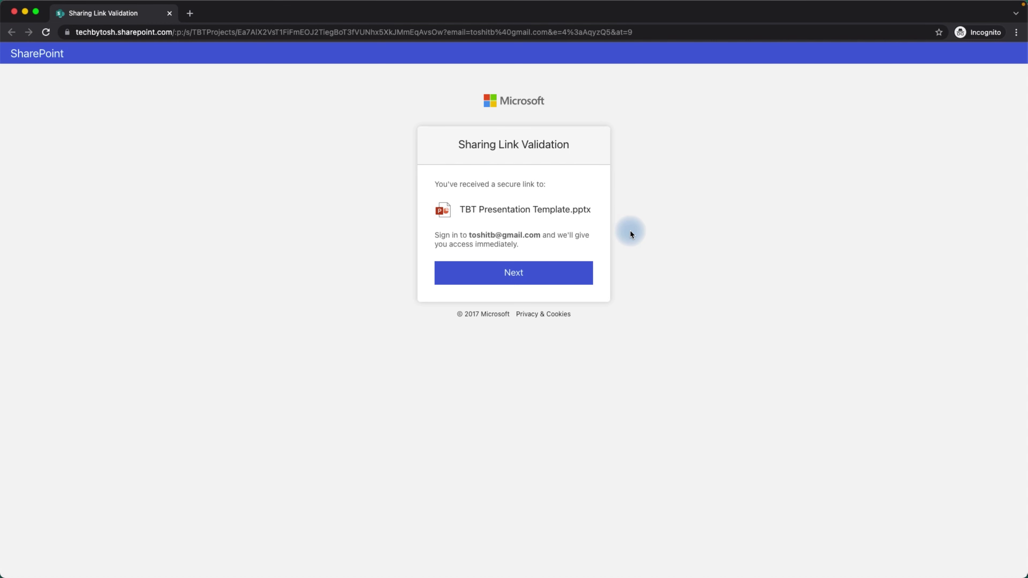
click(513, 275)
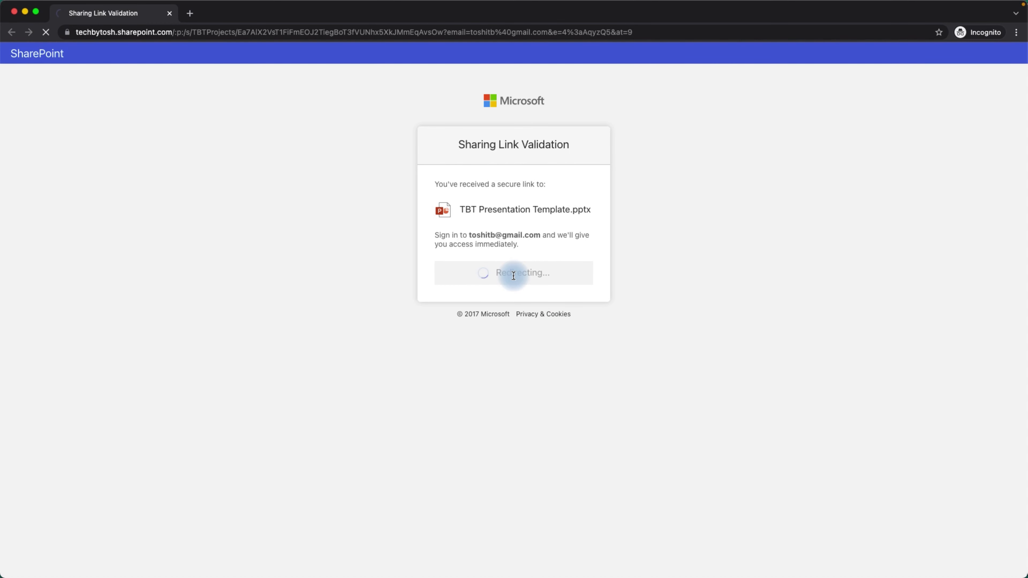
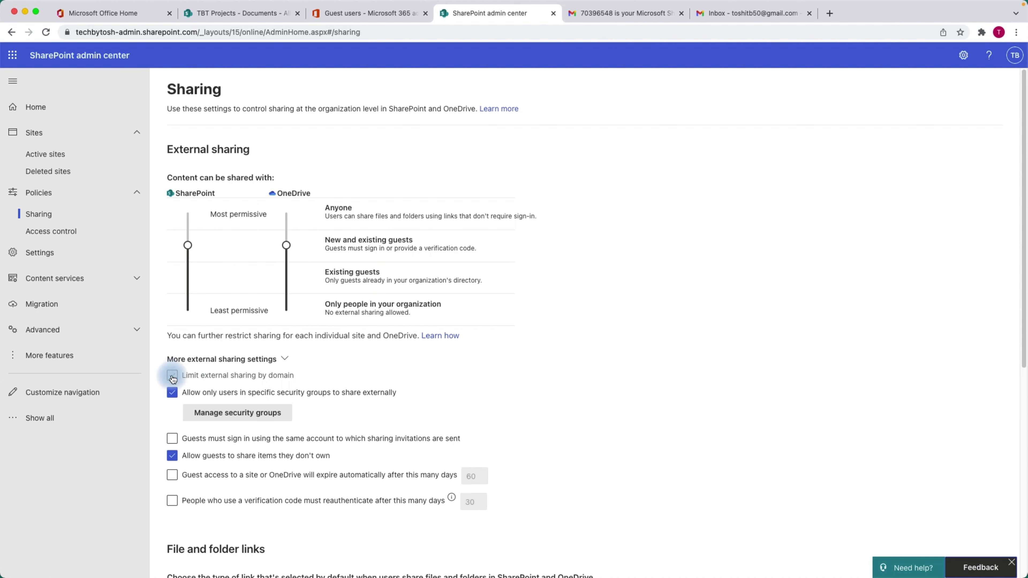
click(173, 376)
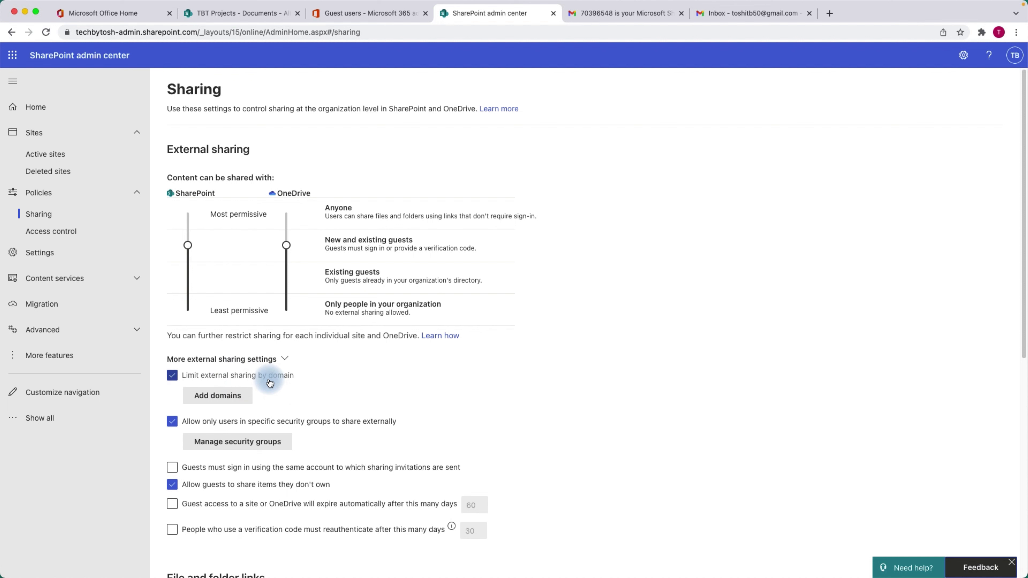
click(217, 395)
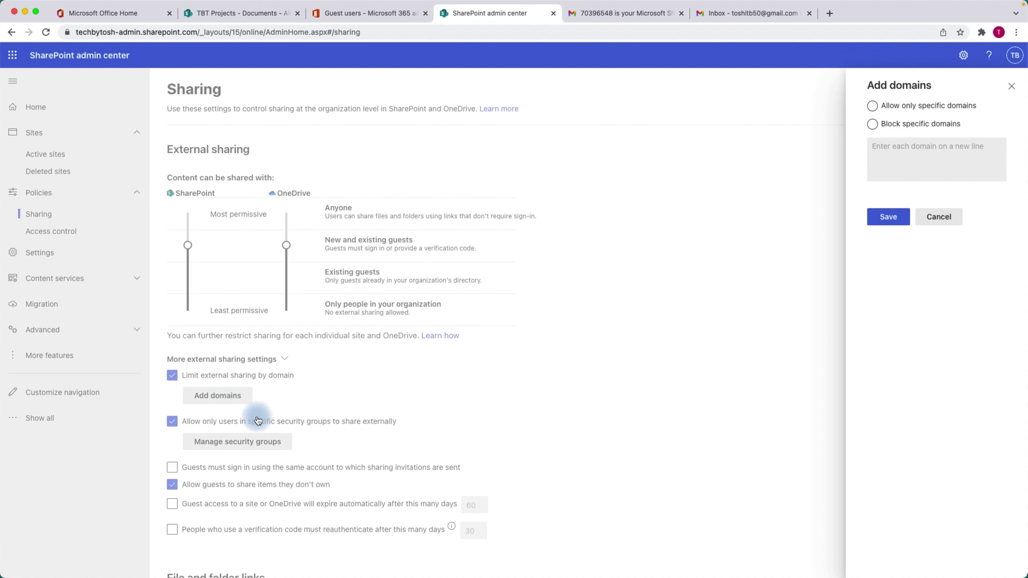
click(874, 105)
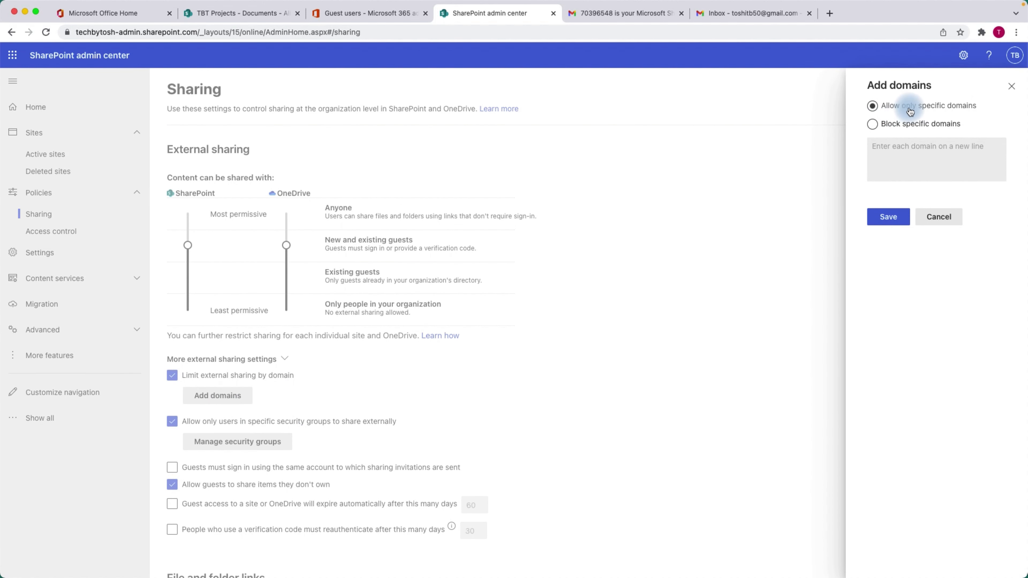
click(942, 124)
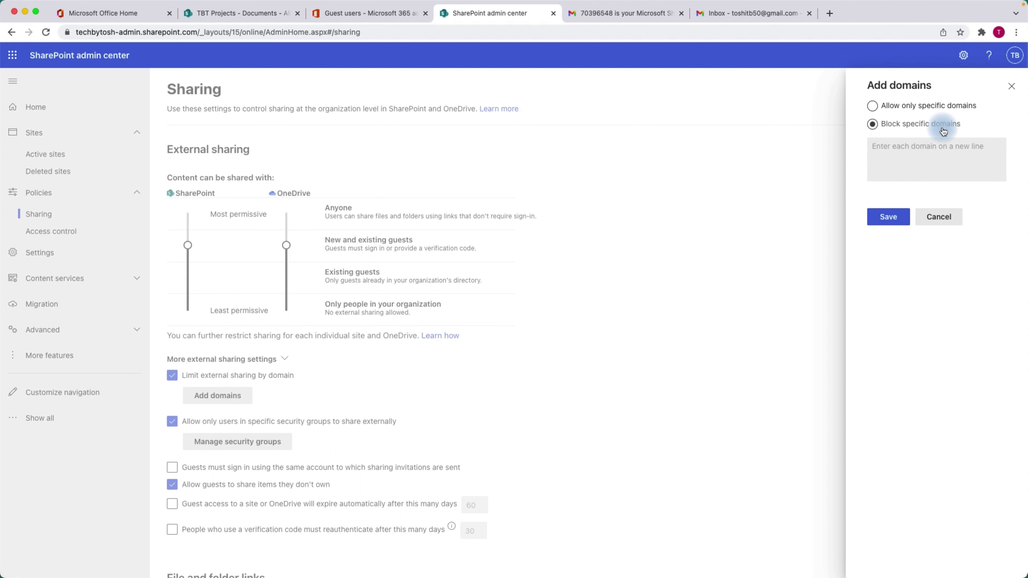
click(871, 177)
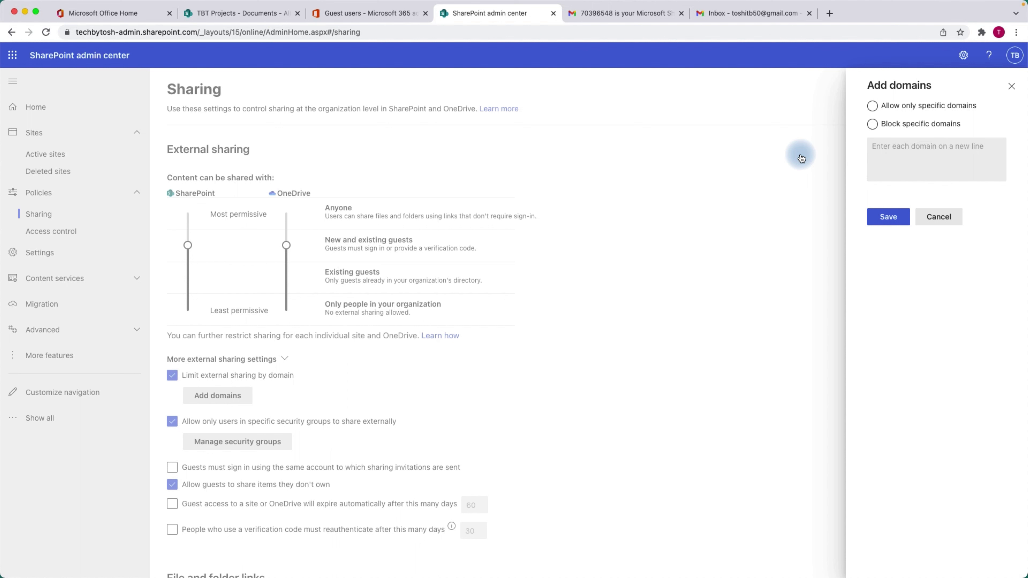
click(873, 124)
click(913, 160)
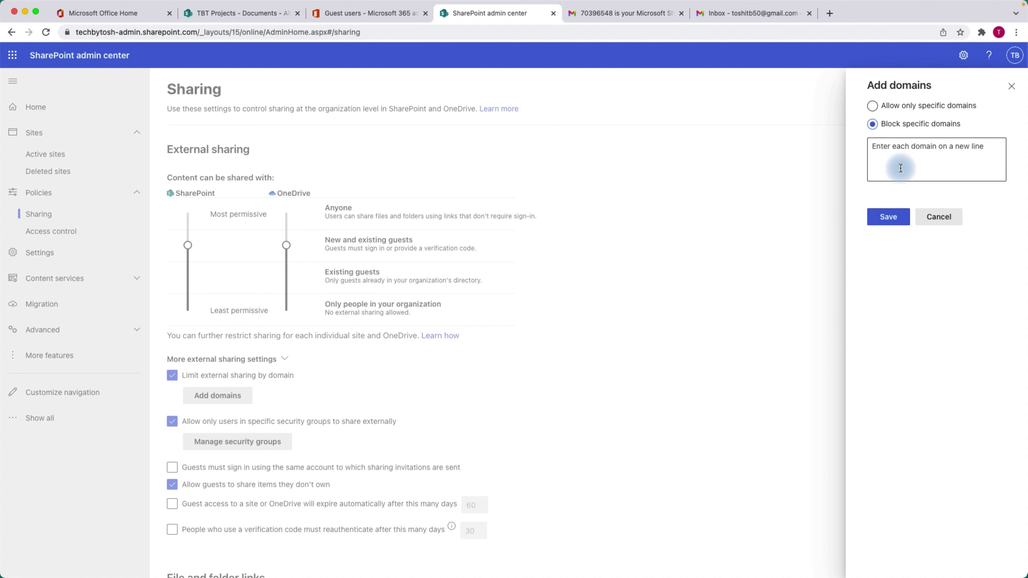
click(939, 216)
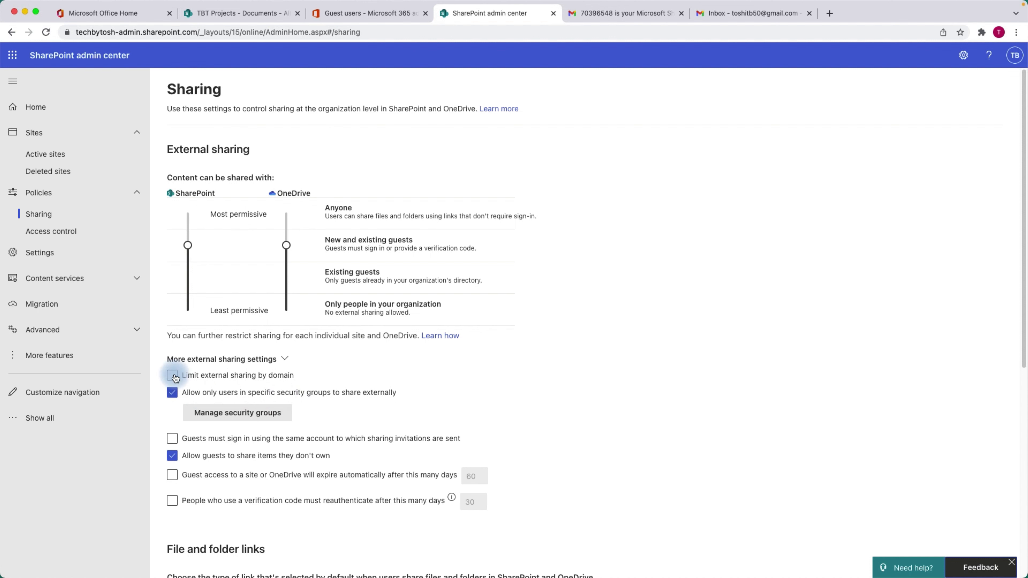
- Restrict external sharing to specific security groups and add the Project Team Members group to that list
click(172, 393)
click(233, 414)
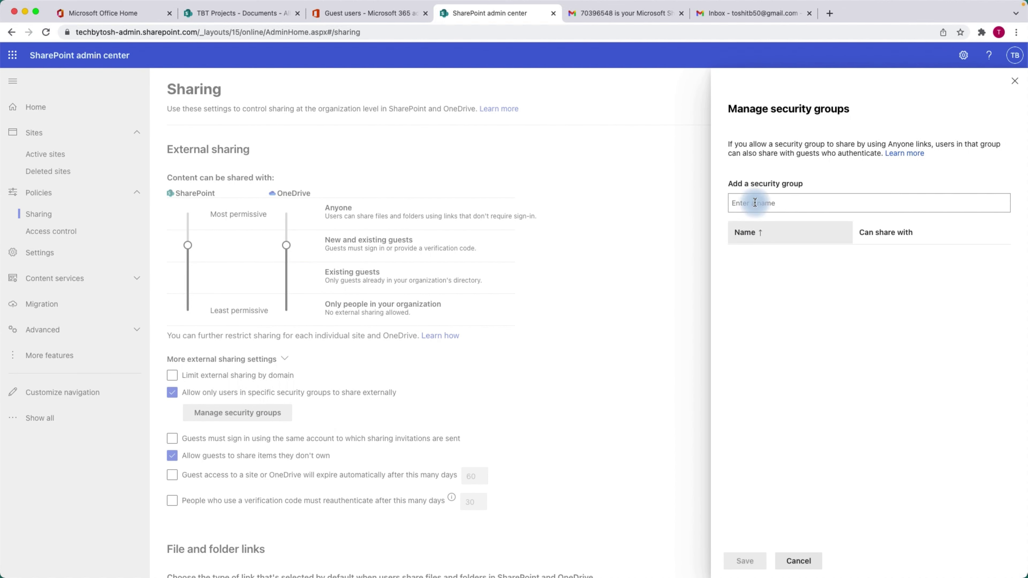
click(755, 202)
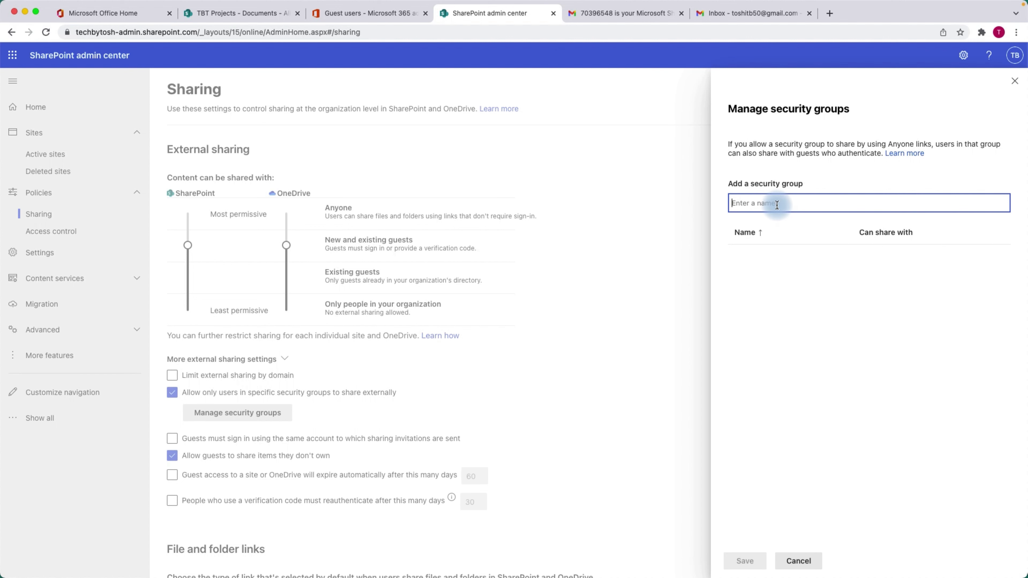
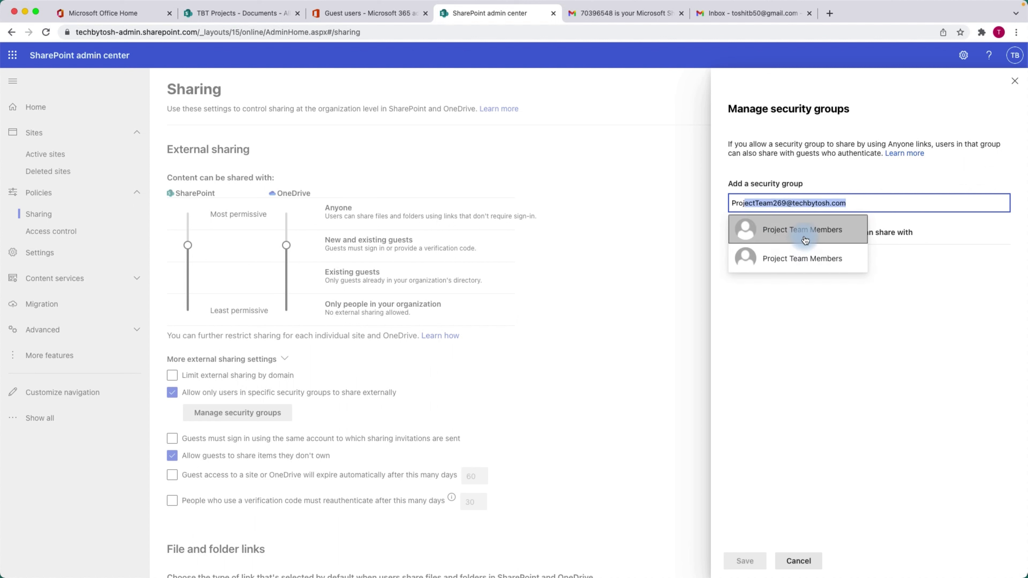
click(803, 231)
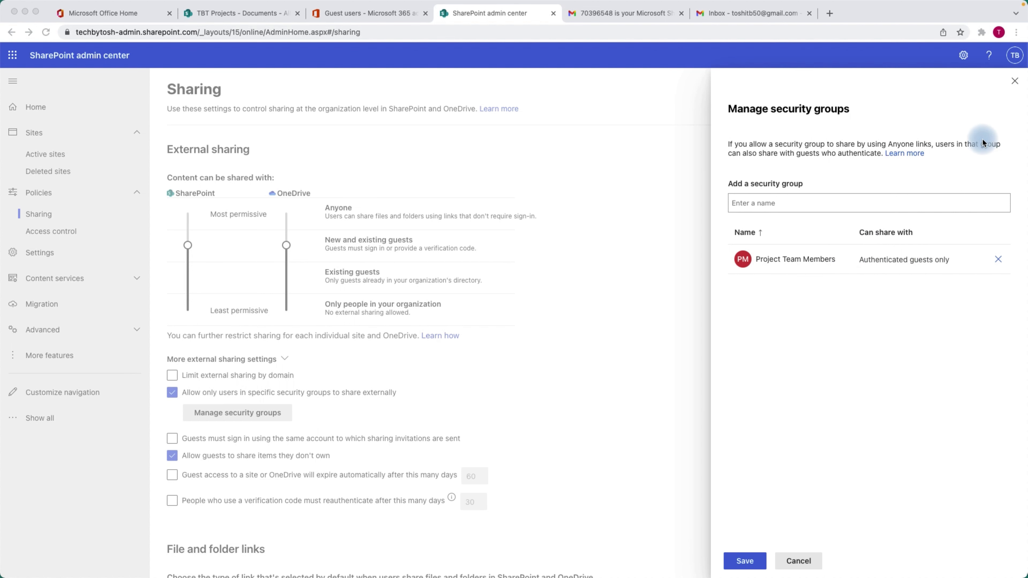
- Close the security groups panel unsaved and set both SharePoint and OneDrive sharing to Anyone
click(1015, 81)
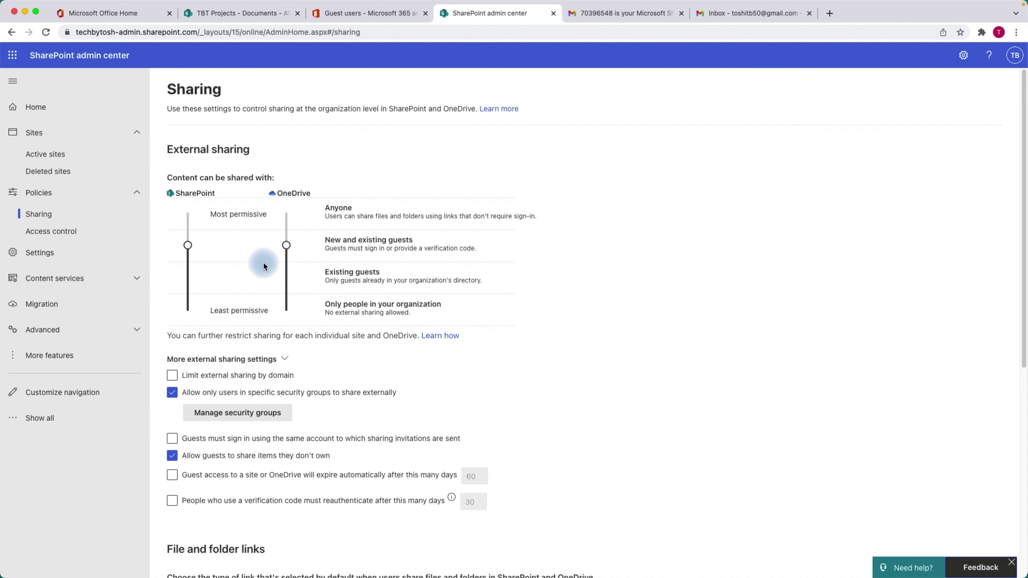
click(188, 213)
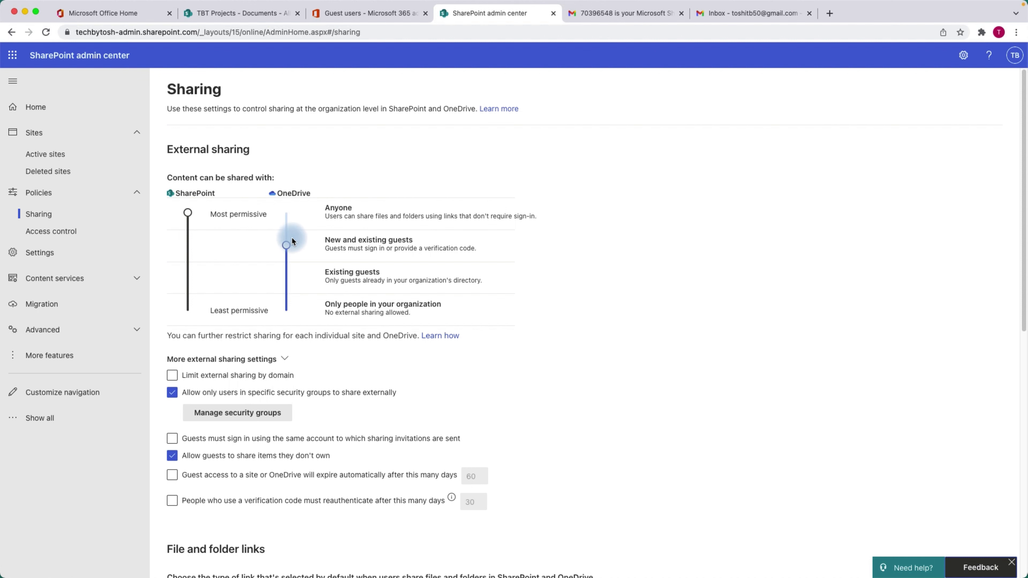
click(287, 214)
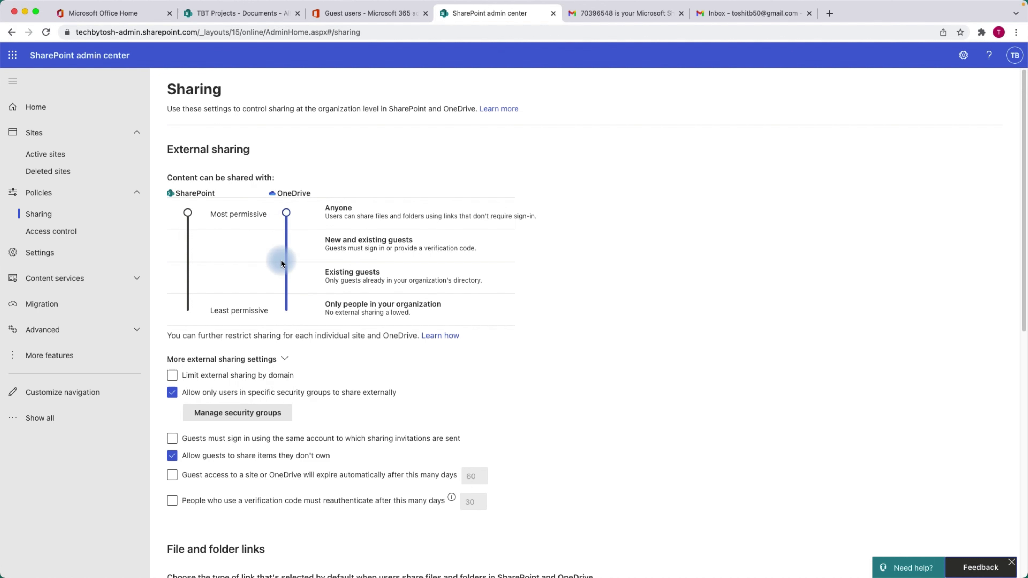
- Re-add Project Team Members with Anyone sharing, discard it, and return SharePoint to New and existing guests
click(225, 414)
click(750, 209)
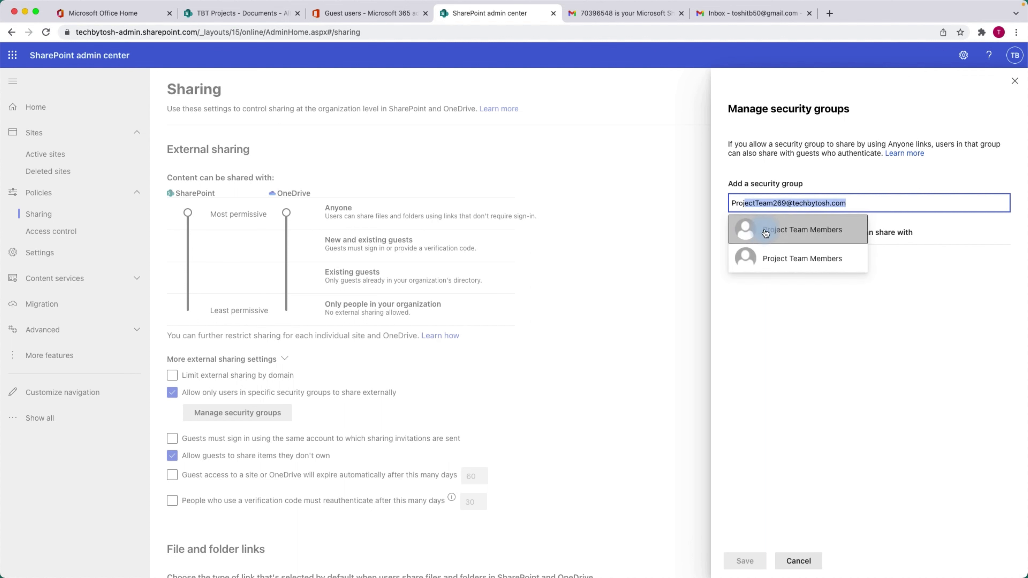
click(765, 231)
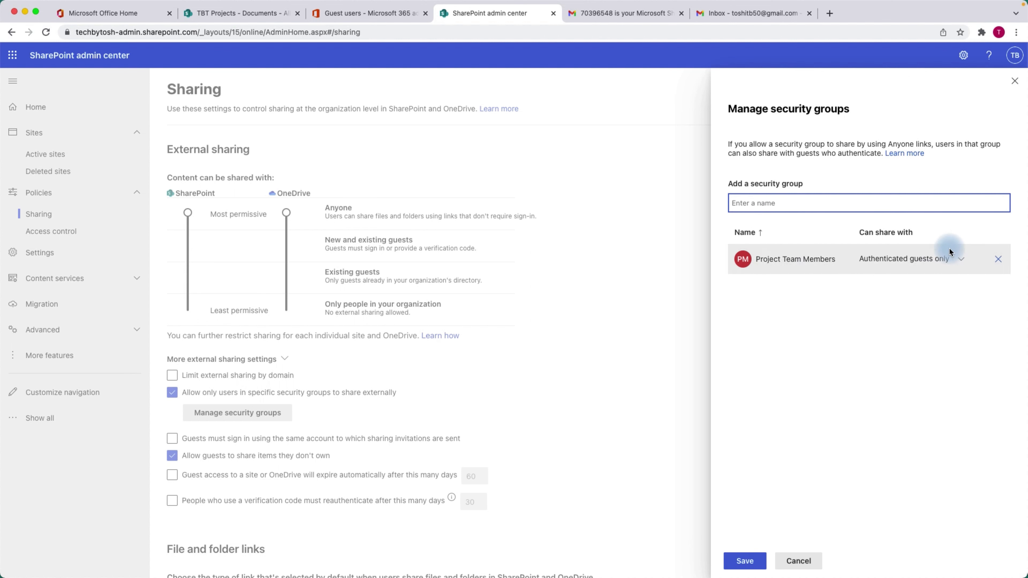
click(961, 262)
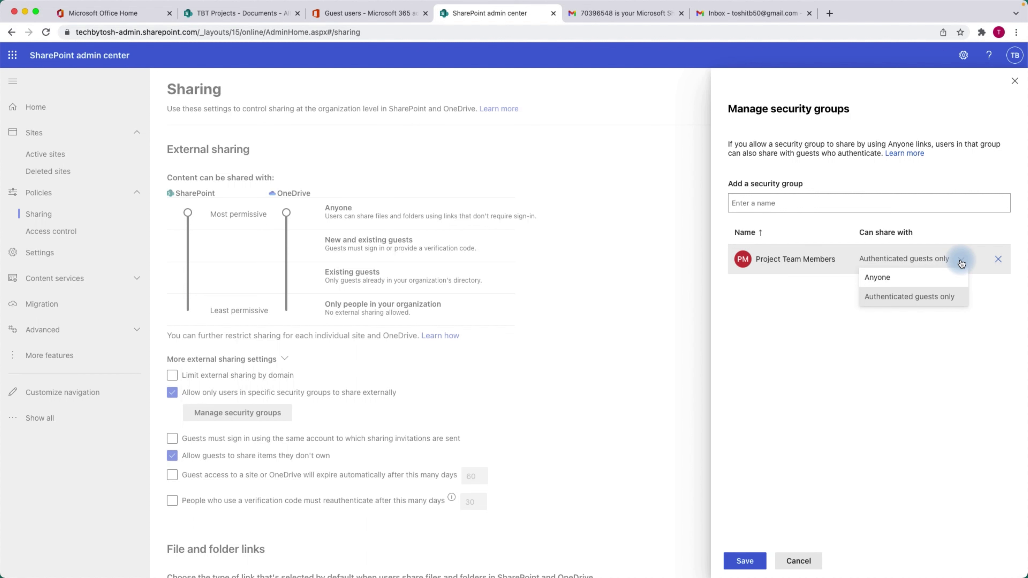
click(884, 282)
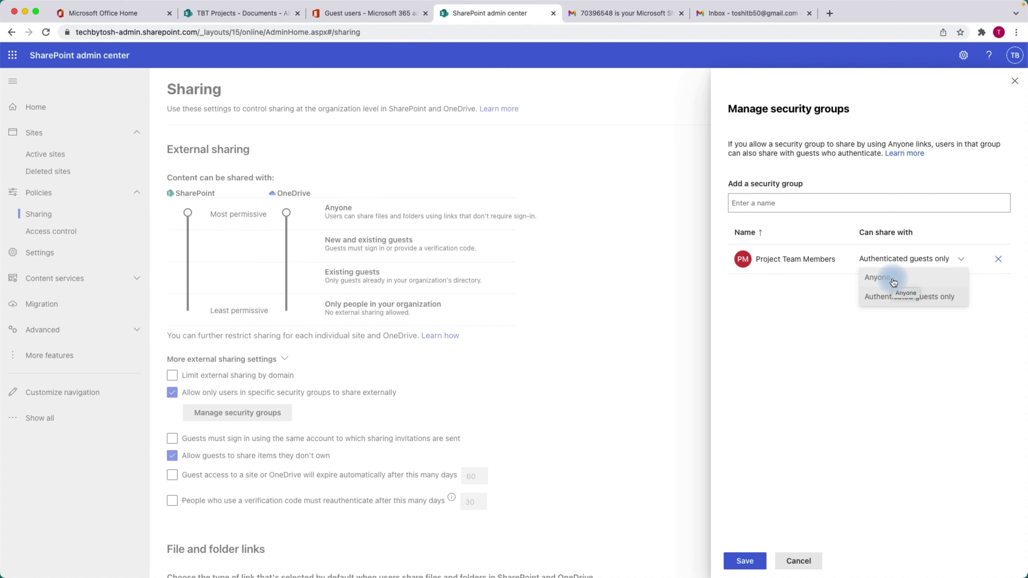
click(798, 561)
click(198, 251)
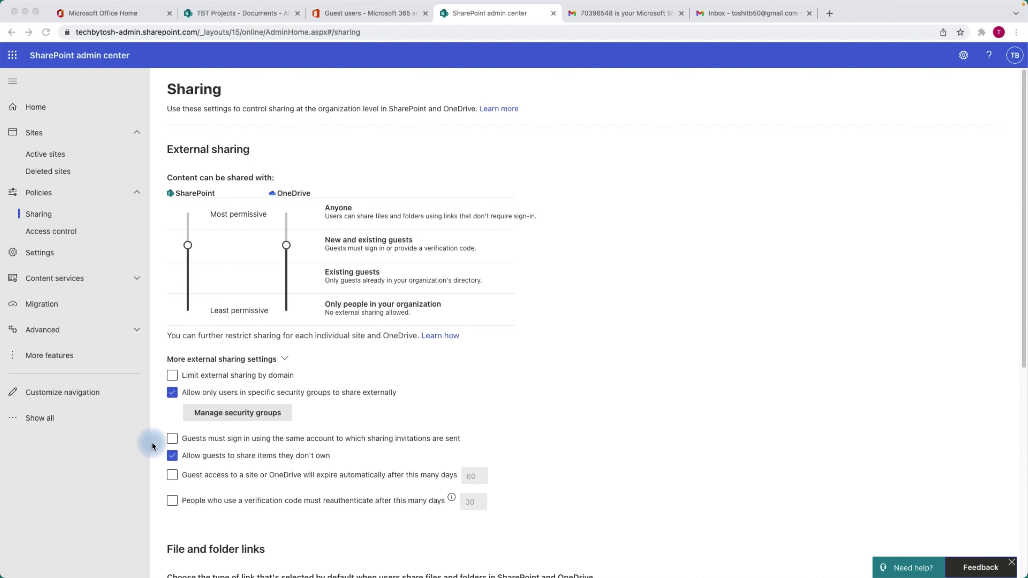
- Require guests to sign in with the invited account and enable guest access expiration after 60 days
click(172, 439)
click(173, 441)
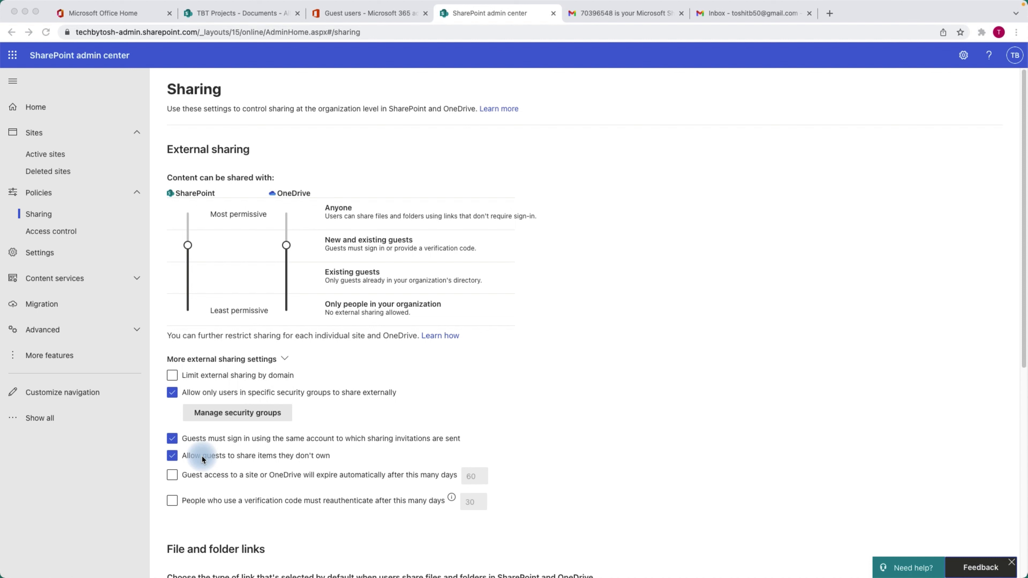
click(172, 456)
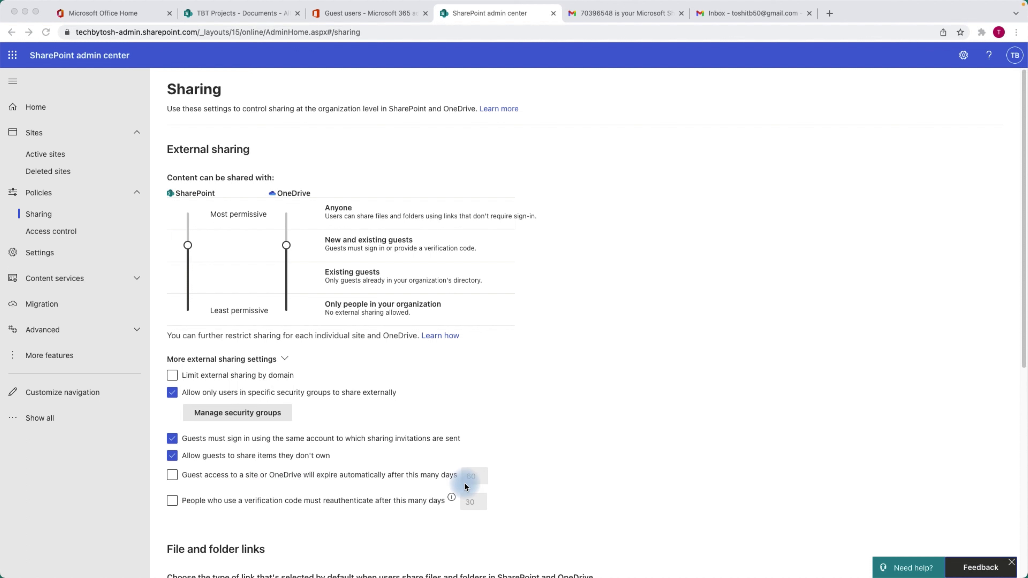
click(173, 479)
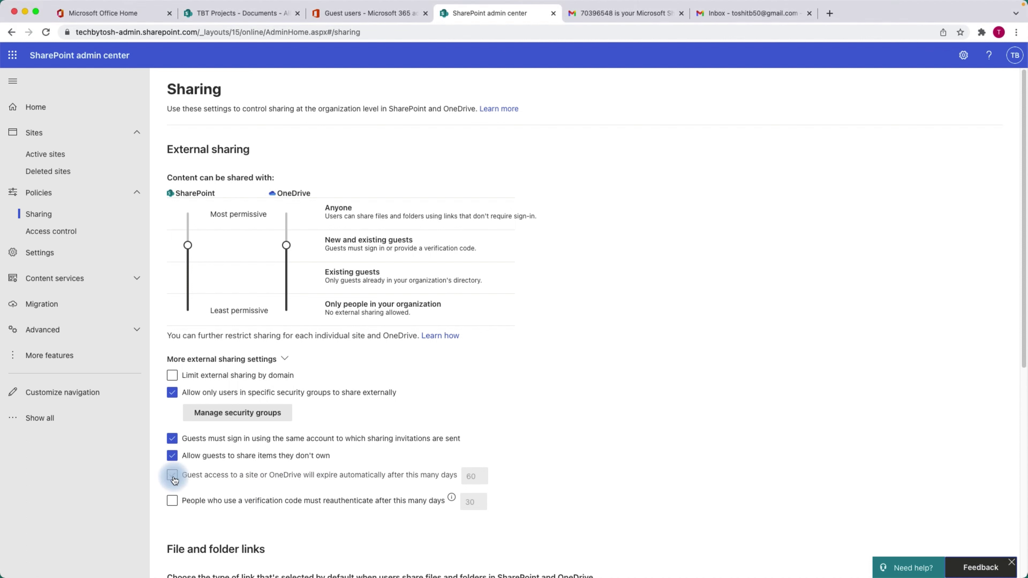
click(474, 477)
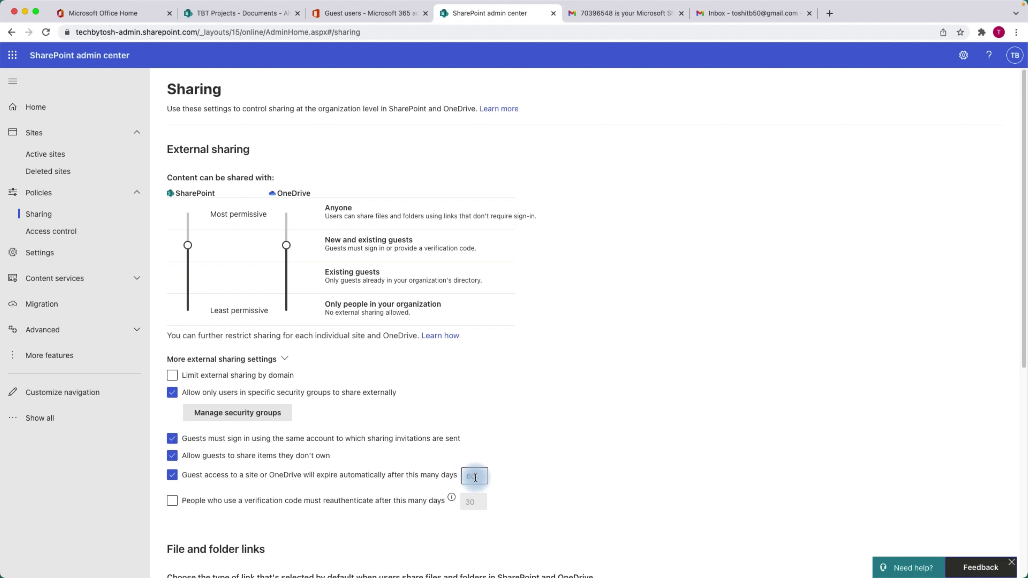